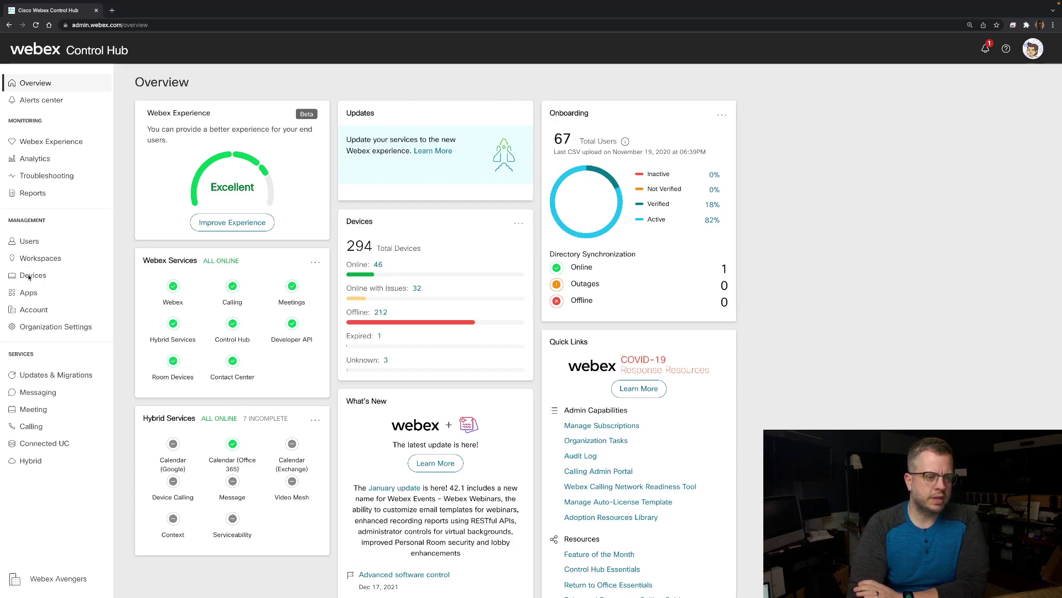
- Go to Devices and switch to the device configuration Templates tab
{"action": "left_click", "coordinate": [30, 276]}
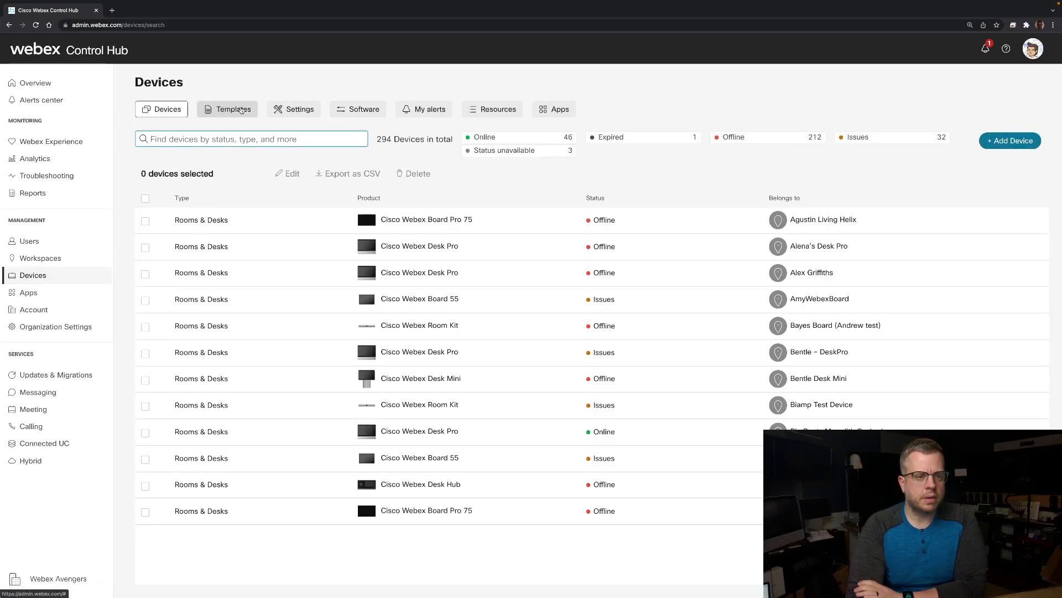
{"action": "left_click", "coordinate": [226, 111]}
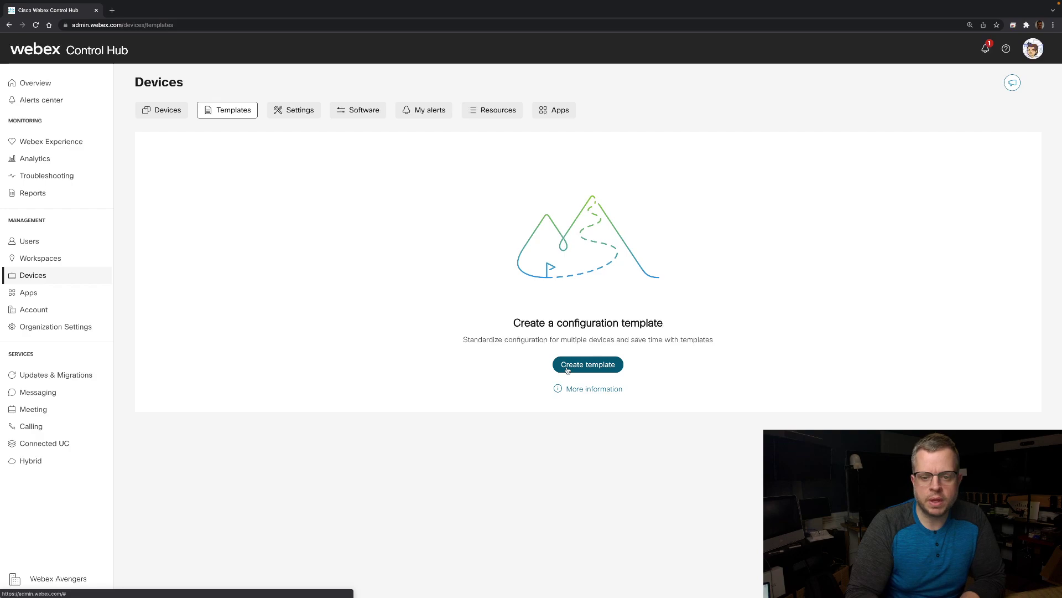
- Start a new configuration template named 'Room Analytics Enablement'
{"action": "left_click", "coordinate": [567, 370]}
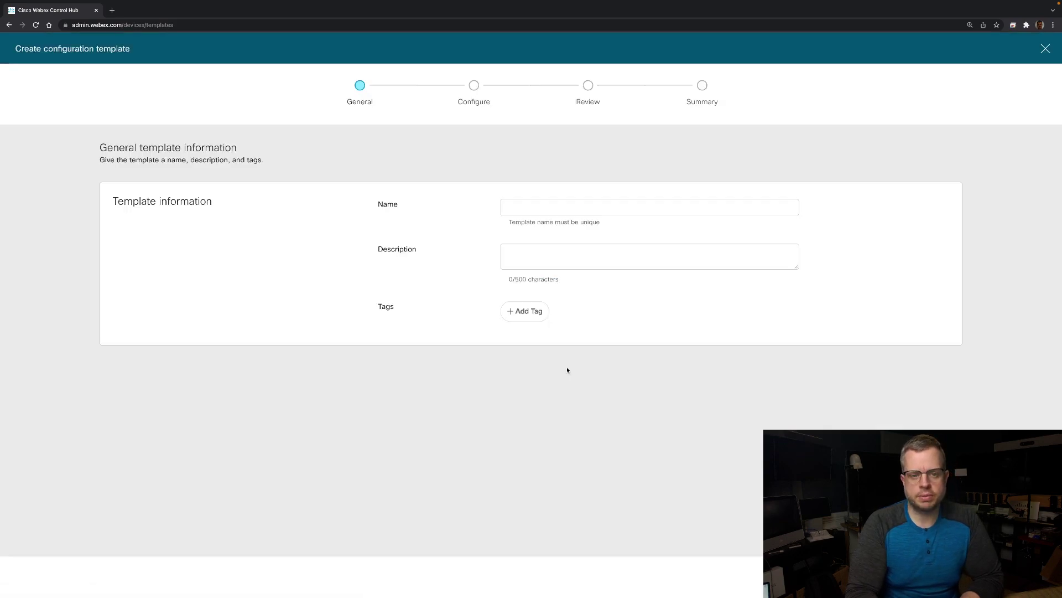
{"action": "left_click", "coordinate": [535, 205]}
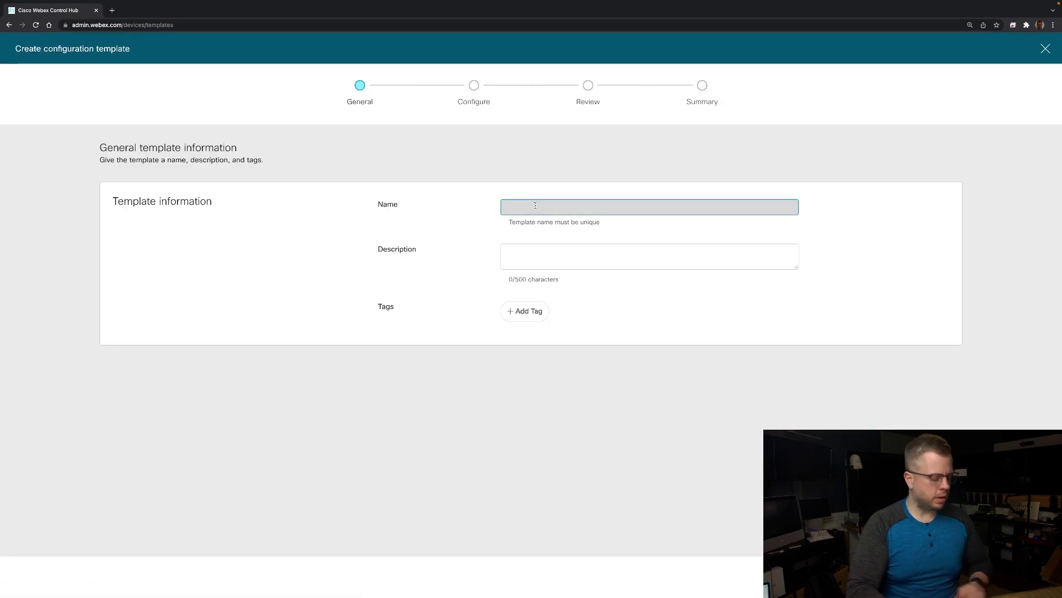
{"action": "type", "text": "Room Anal"}
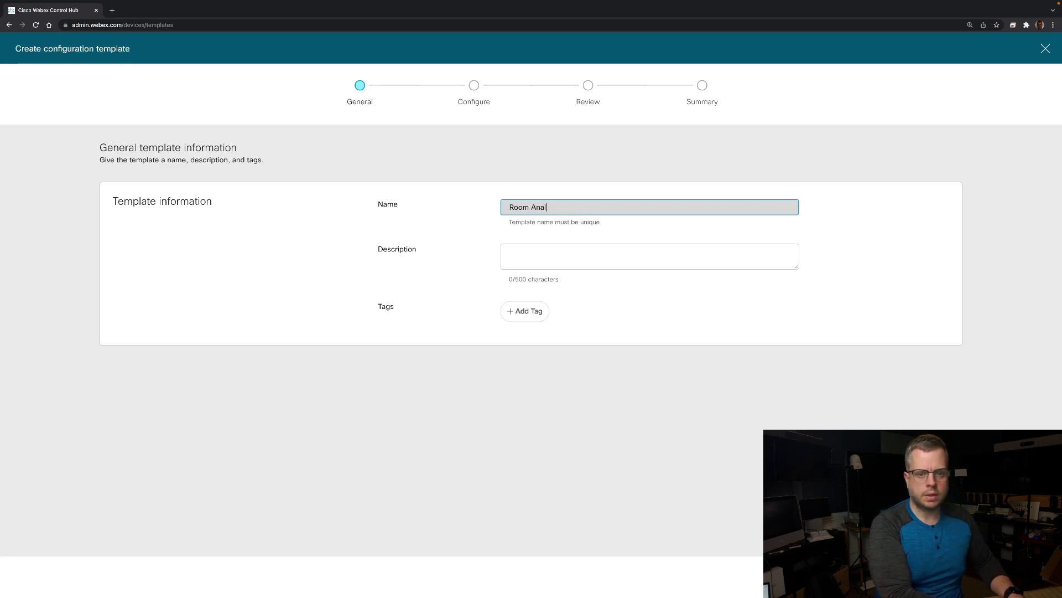
{"action": "type", "text": "ytics Enablement"}
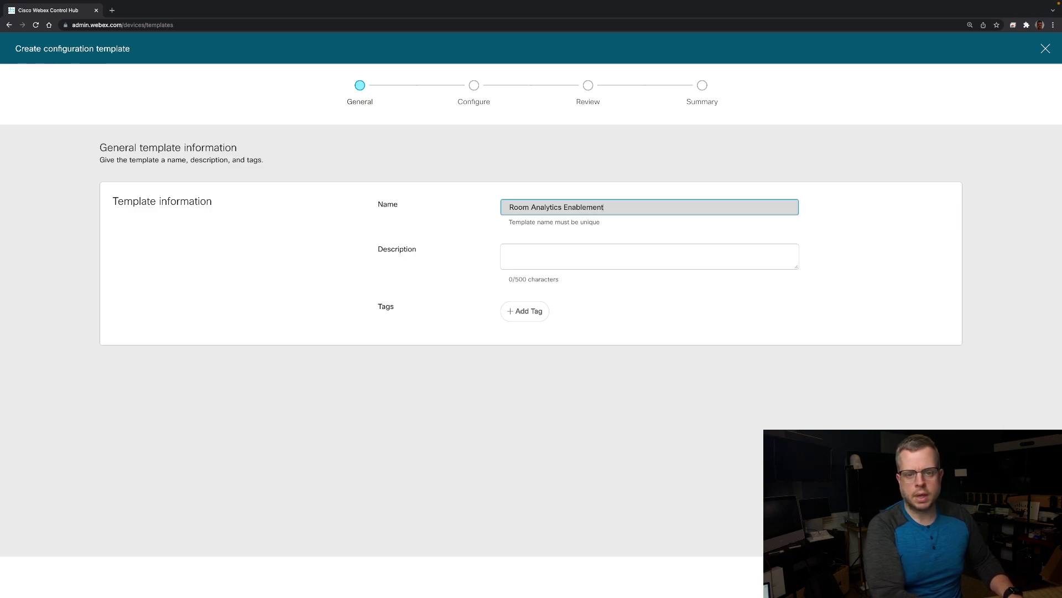
- Give the template the description 'Enable Room Analytics for Devcies'
{"action": "left_click", "coordinate": [542, 257]}
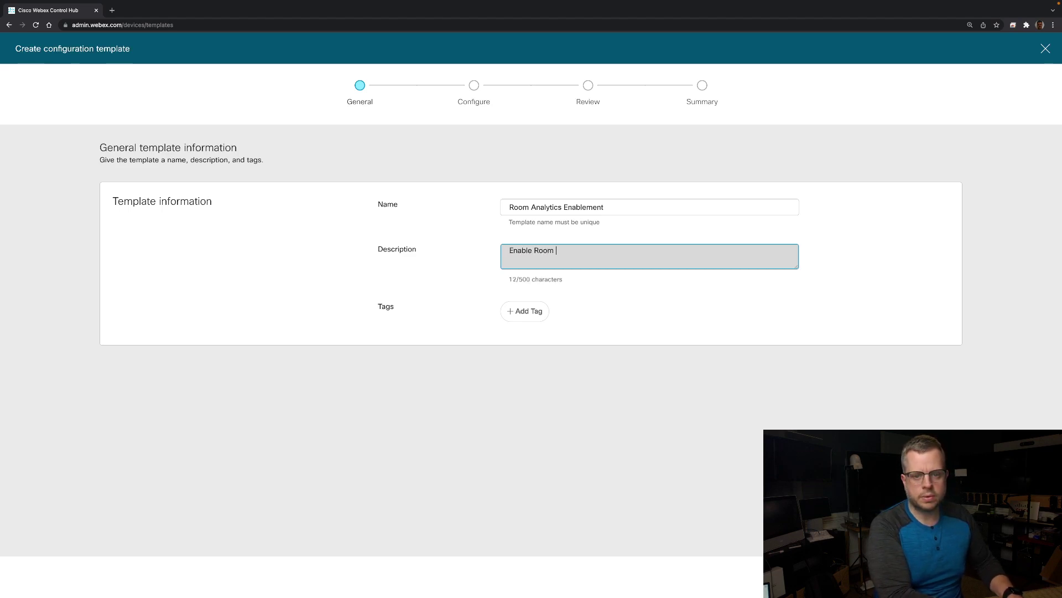
{"action": "type", "text": "Enable Room Analyit"}
{"action": "key", "text": "BackSpace"}
{"action": "key", "text": "BackSpace"}
{"action": "key", "text": "BackSpace"}
{"action": "key", "text": "BackSpace"}
{"action": "key", "text": "BackSpace"}
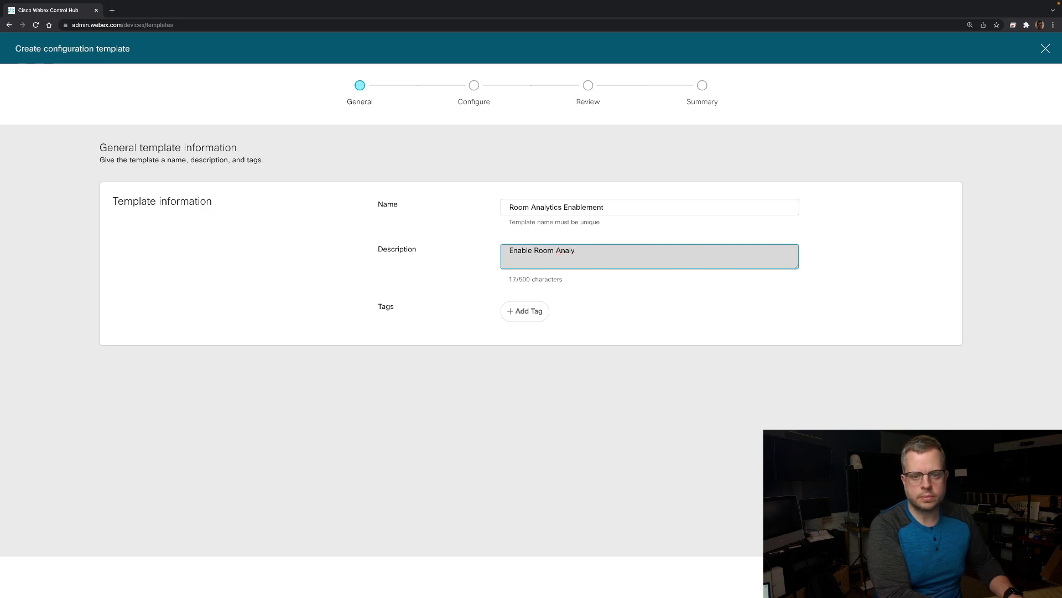
{"action": "type", "text": "tics for Devcies"}
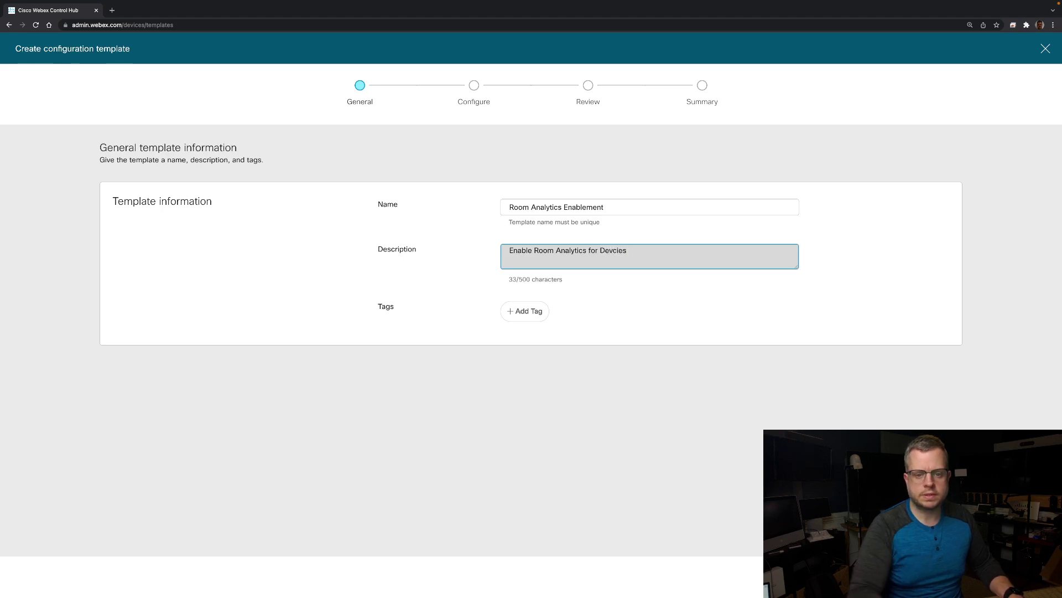
- Advance to the Configure step, check the template information, and open the device model Filter
{"action": "mouse_move", "coordinate": [775, 595]}
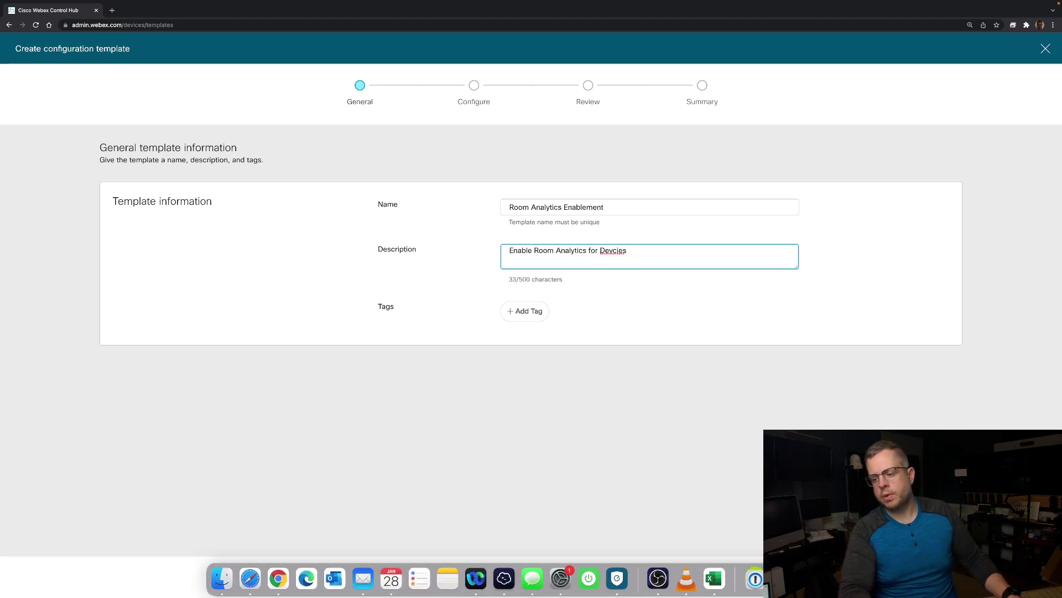
{"action": "left_click", "coordinate": [1029, 576]}
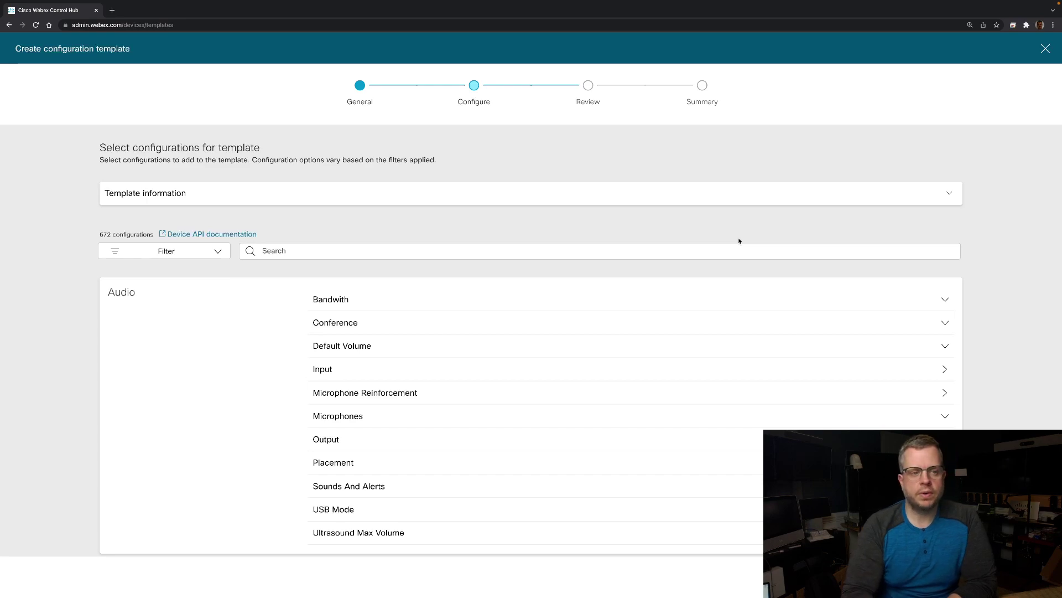
{"action": "left_click", "coordinate": [952, 194]}
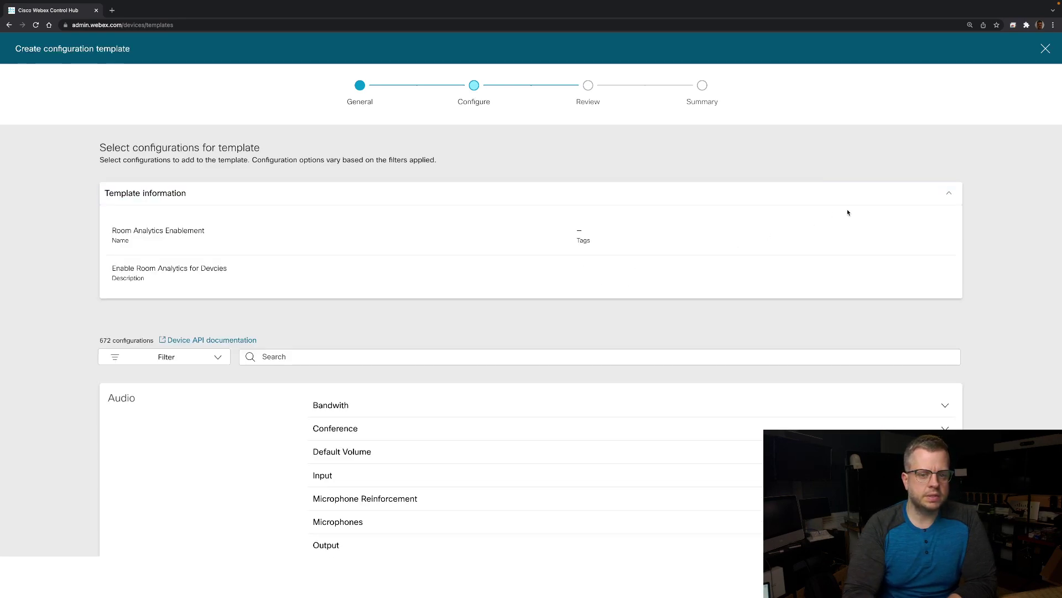
{"action": "left_click", "coordinate": [947, 197]}
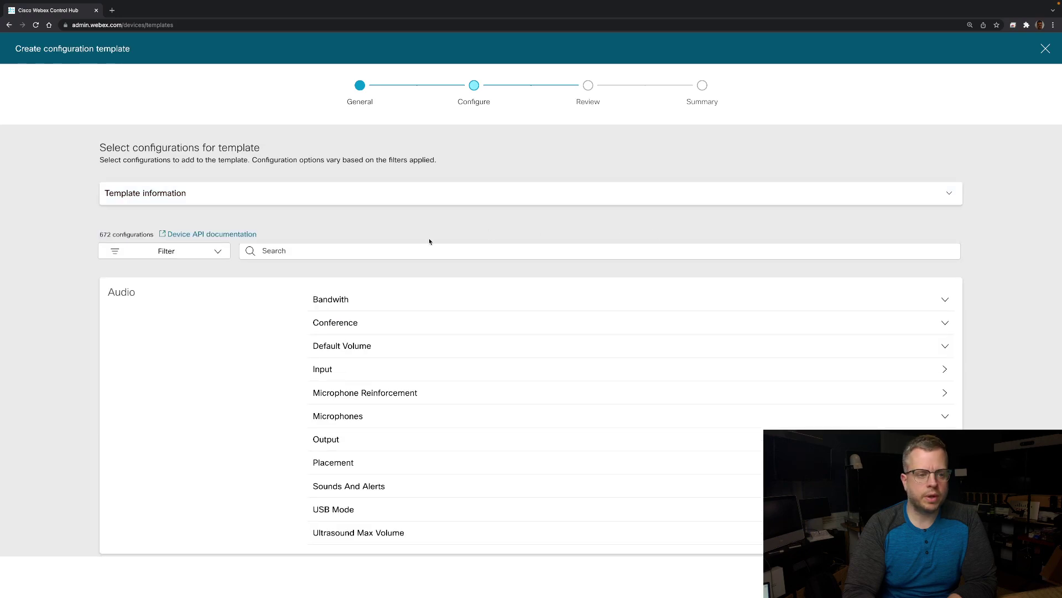
{"action": "left_click", "coordinate": [188, 256]}
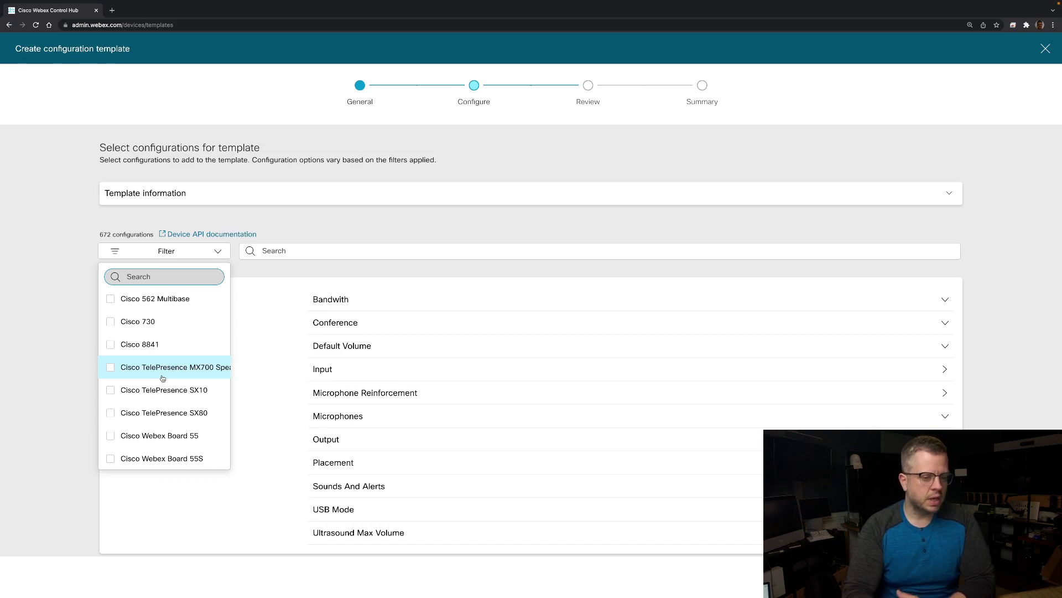
{"action": "left_click", "coordinate": [147, 437]}
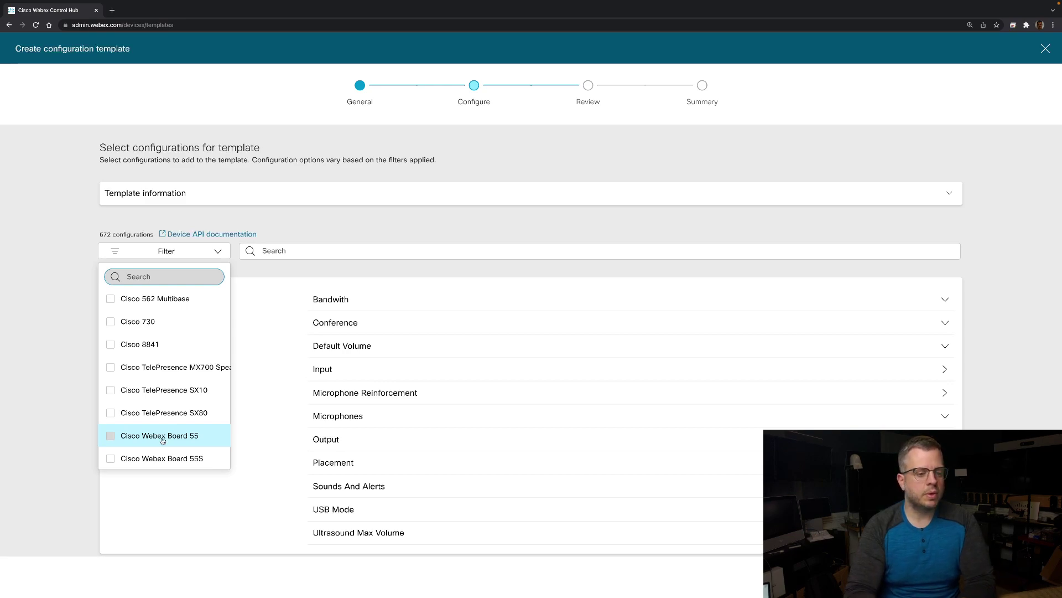
{"action": "scroll", "coordinate": [169, 437], "scroll_direction": "down", "scroll_amount": 3}
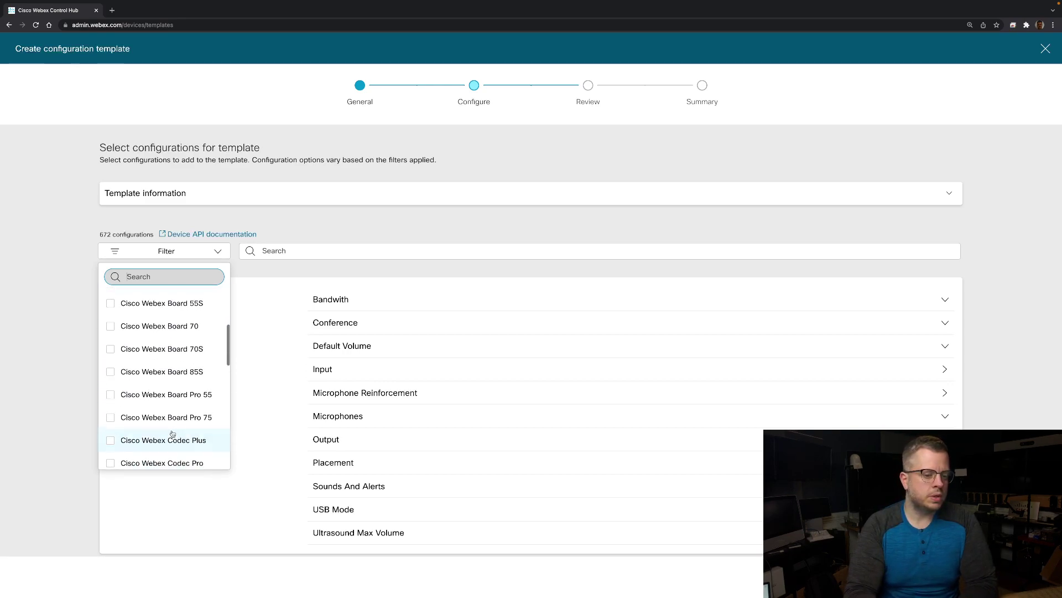
{"action": "scroll", "coordinate": [172, 435], "scroll_direction": "down", "scroll_amount": 3}
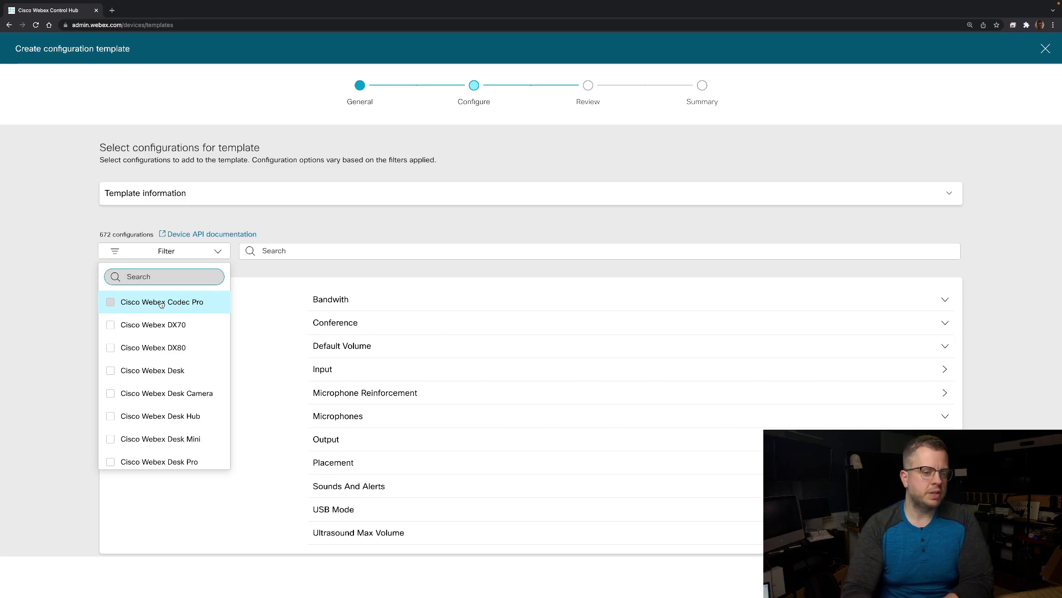
- Search configurations for 'room' and open the Room Analytics Ambient Noise Estimation Interval setting
{"action": "left_click", "coordinate": [294, 265]}
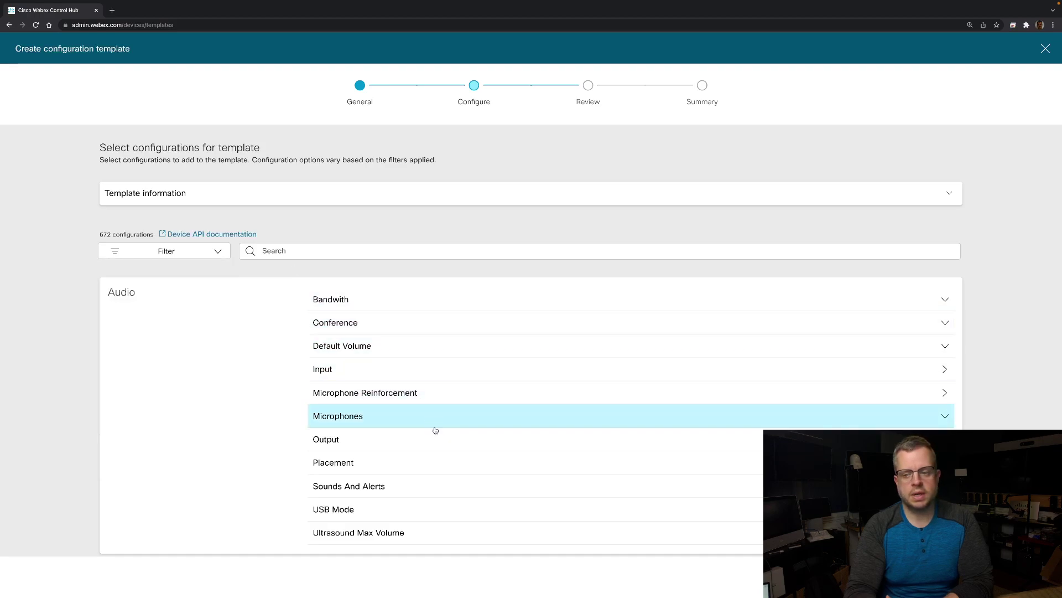
{"action": "scroll", "coordinate": [436, 434], "scroll_direction": "down", "scroll_amount": 5}
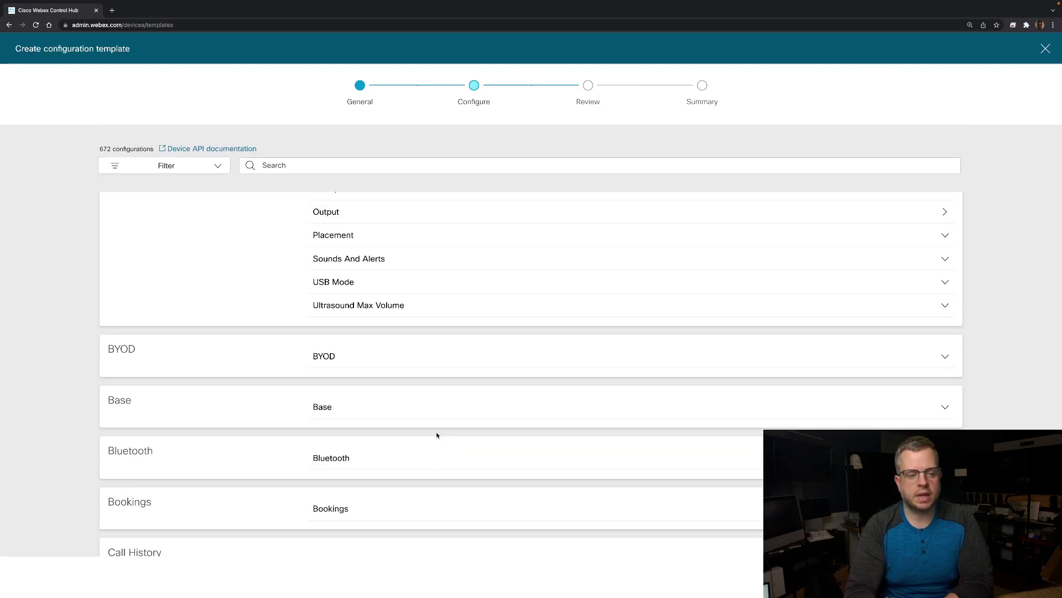
{"action": "scroll", "coordinate": [437, 436], "scroll_direction": "up", "scroll_amount": 5}
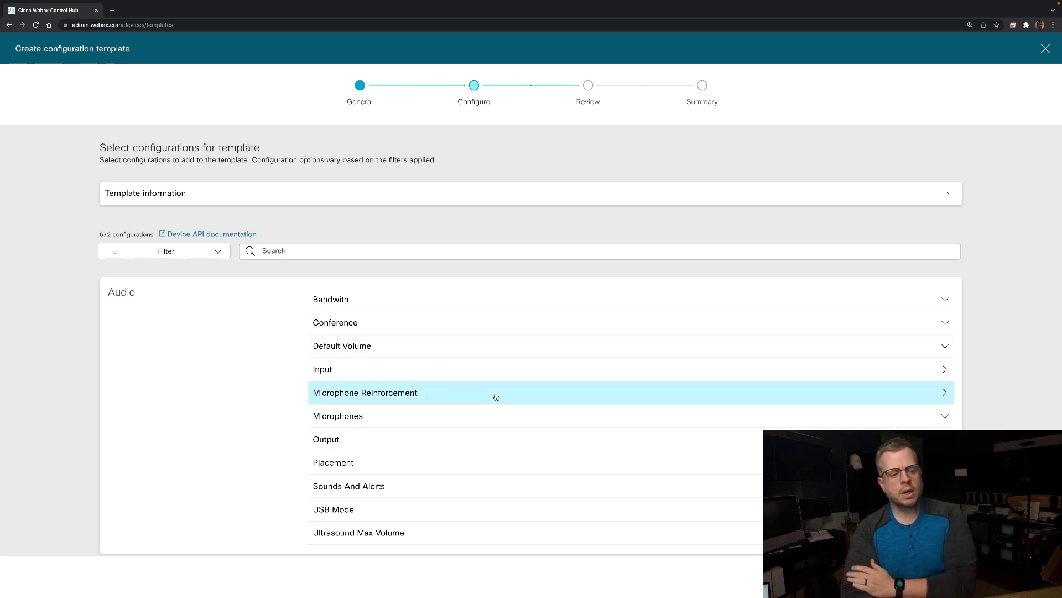
{"action": "left_click", "coordinate": [303, 250]}
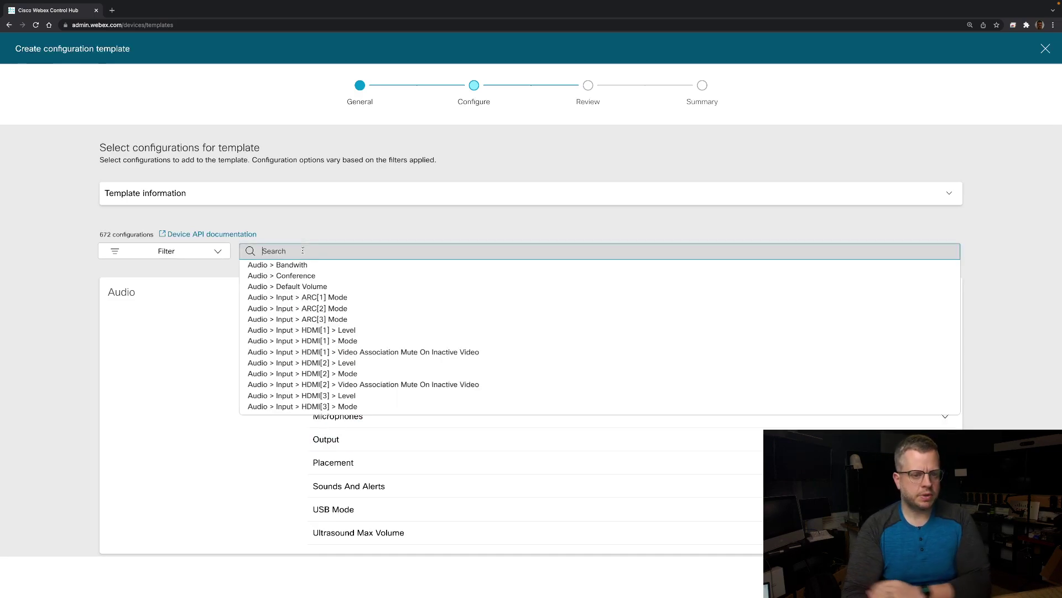
{"action": "type", "text": "room"}
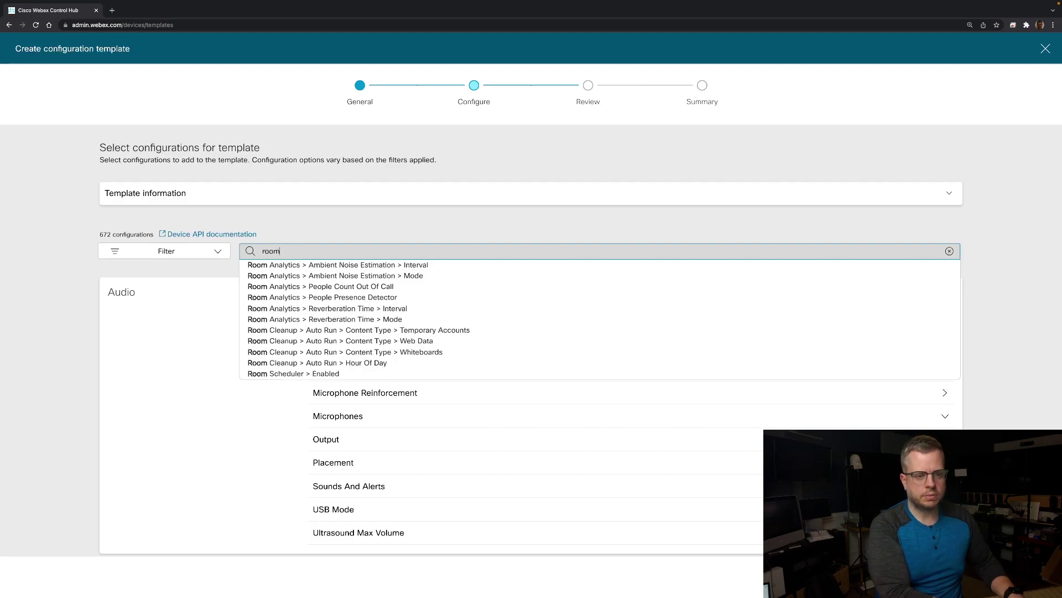
{"action": "left_click", "coordinate": [277, 265]}
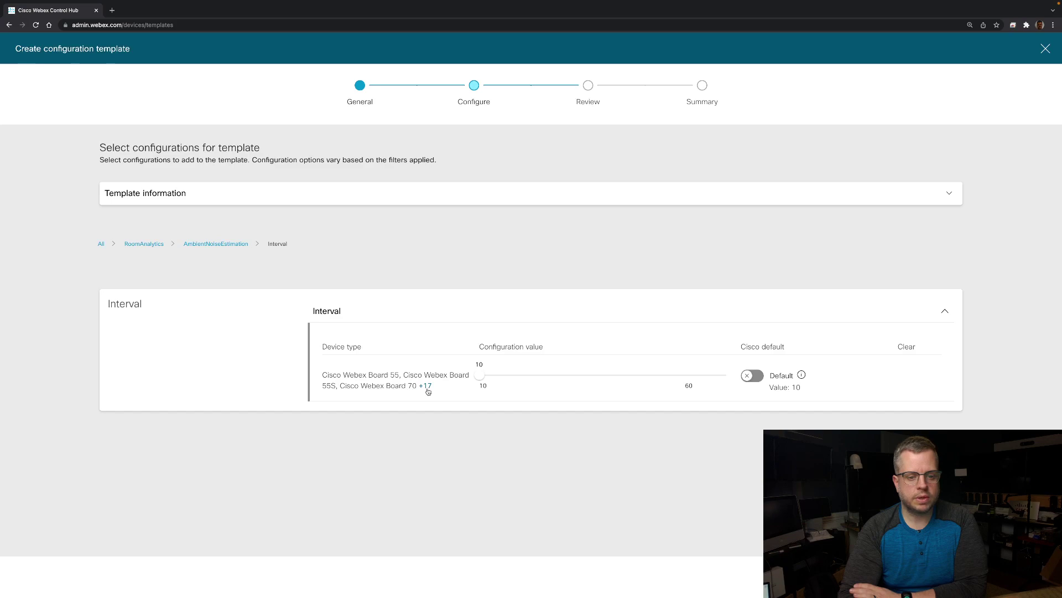
- Set Room Analytics Ambient Noise Estimation Mode to On
{"action": "left_click", "coordinate": [204, 244]}
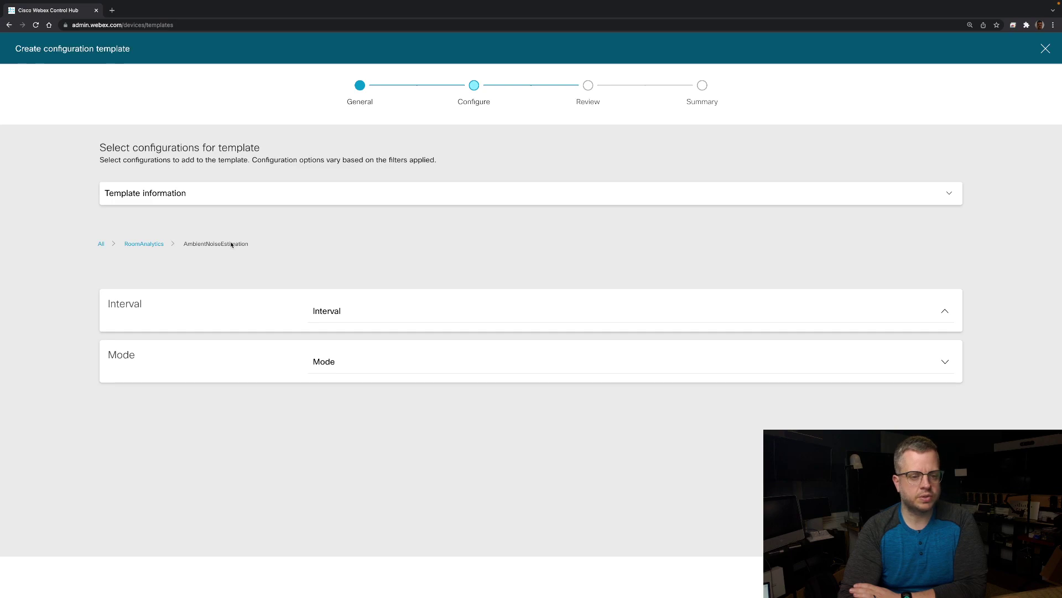
{"action": "left_click", "coordinate": [423, 364]}
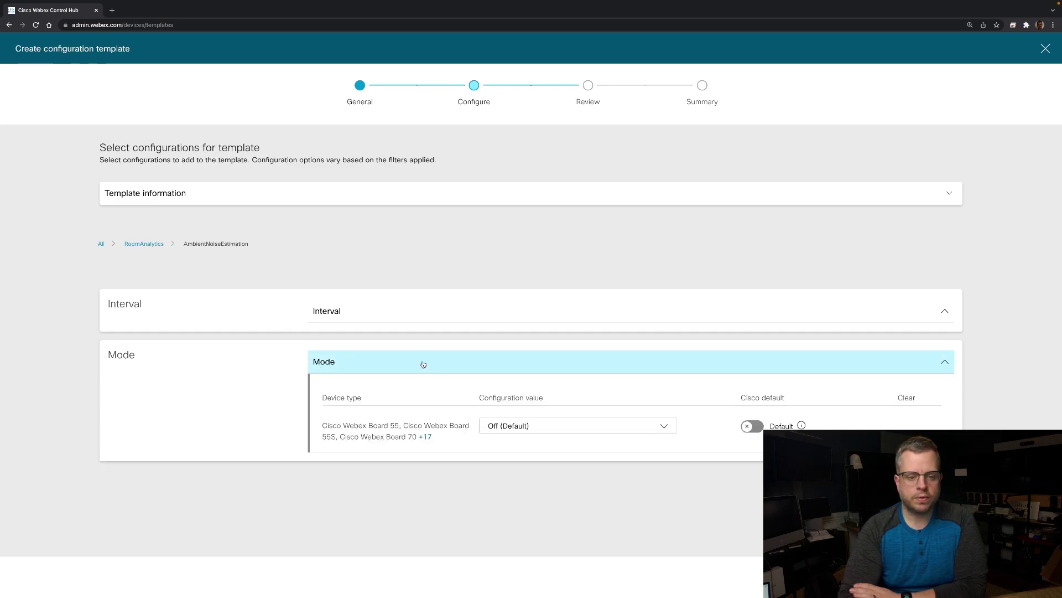
{"action": "left_click", "coordinate": [578, 432]}
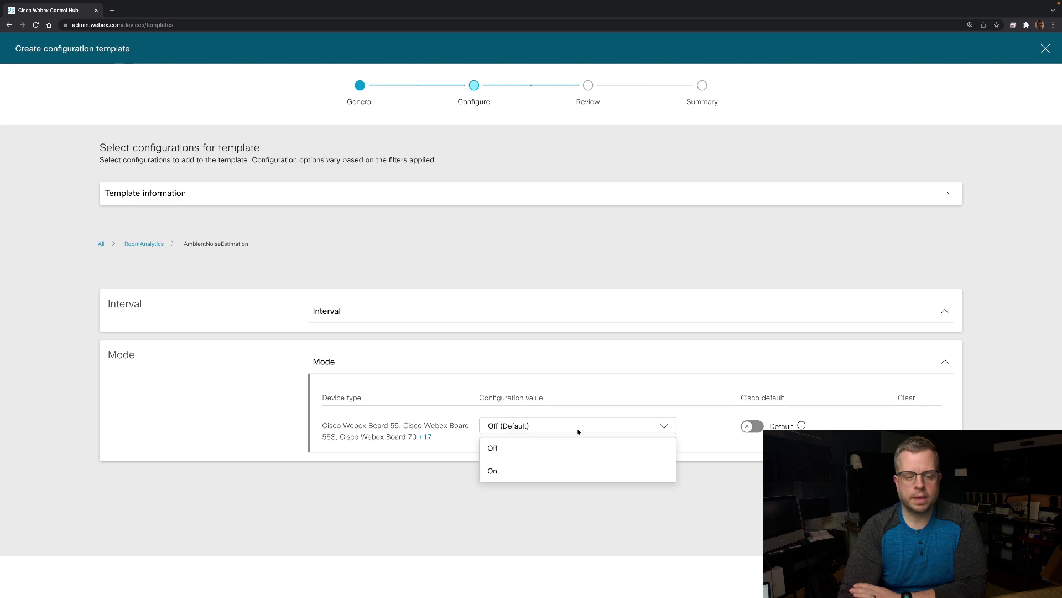
{"action": "left_click", "coordinate": [551, 468]}
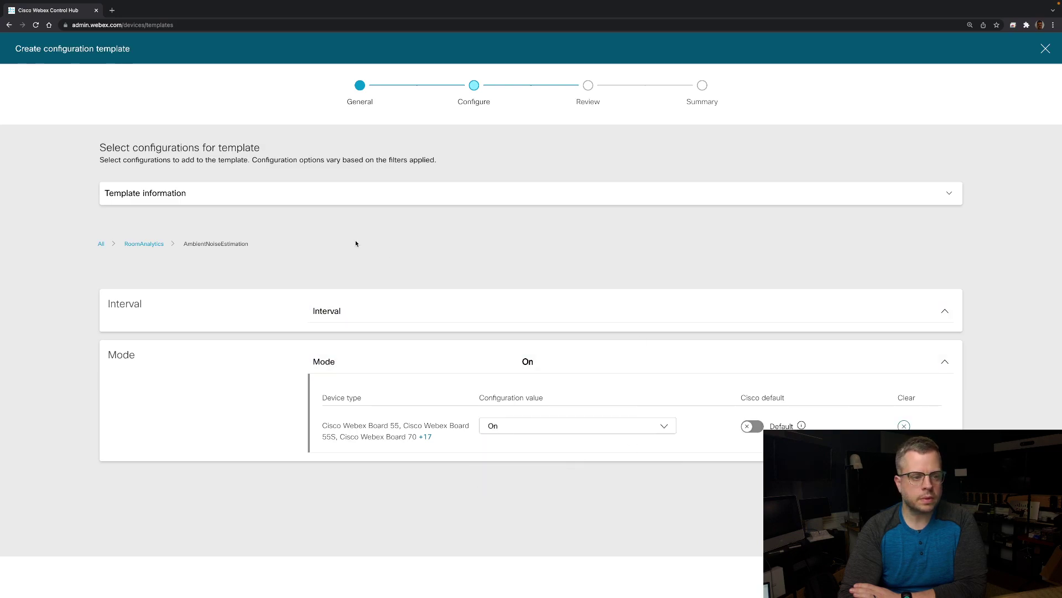
{"action": "left_click", "coordinate": [154, 245]}
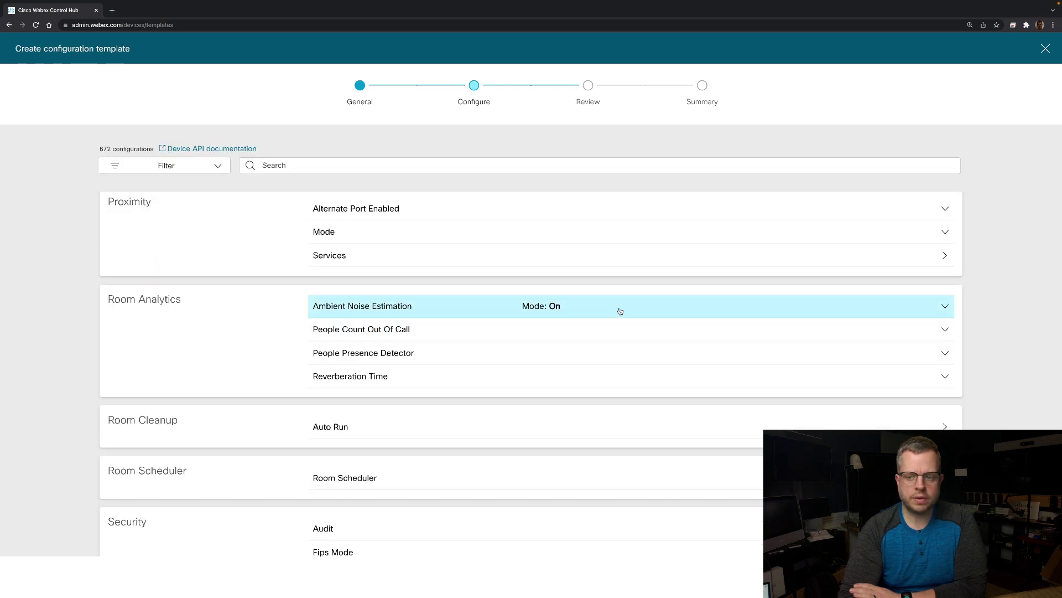
- Set People Count Out Of Call and People Presence Detector to On
{"action": "left_click", "coordinate": [736, 336]}
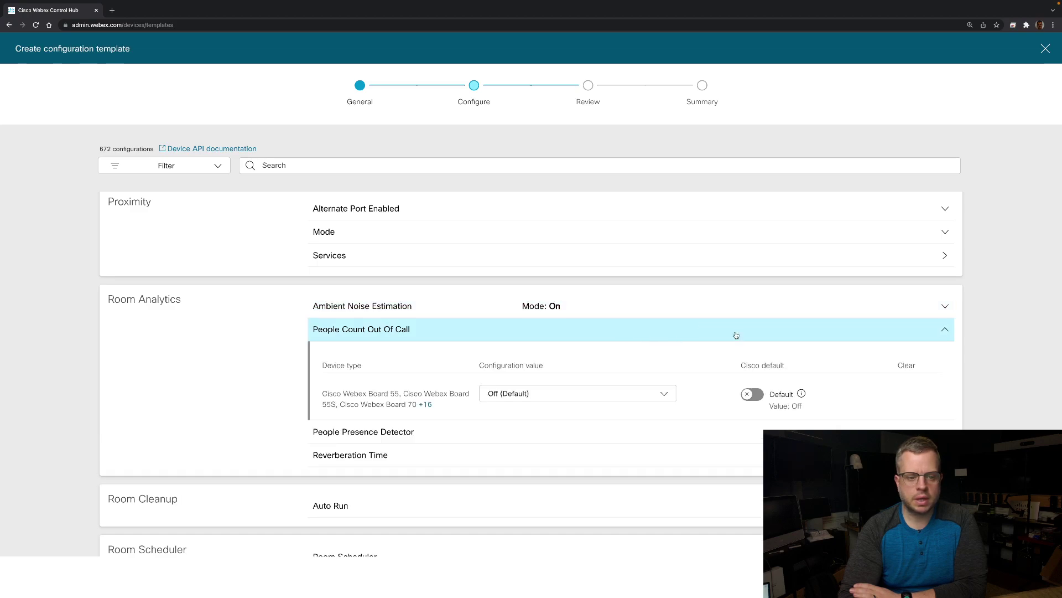
{"action": "left_click", "coordinate": [660, 394]}
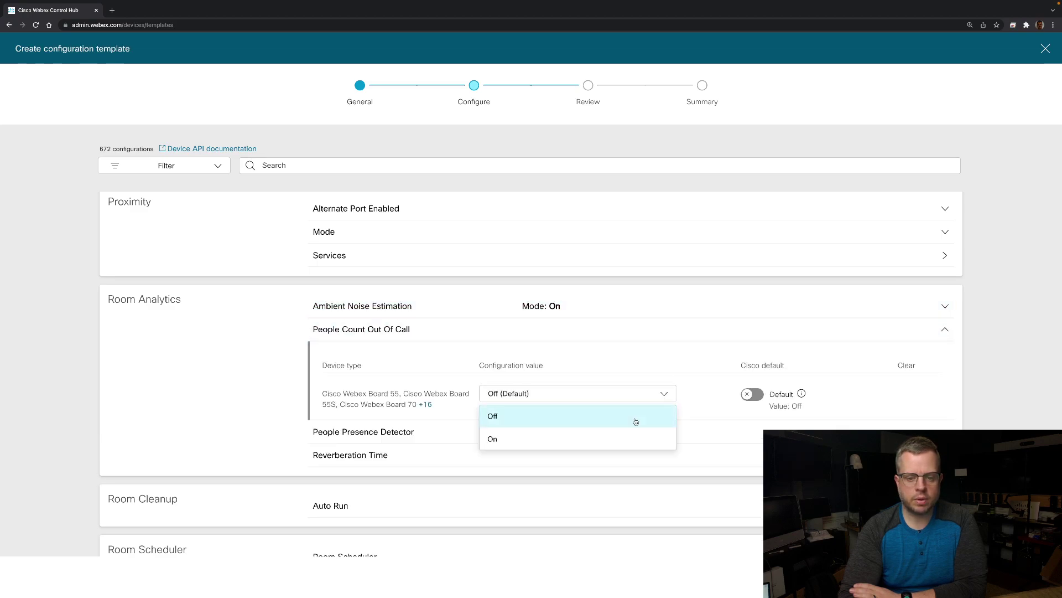
{"action": "left_click", "coordinate": [625, 438]}
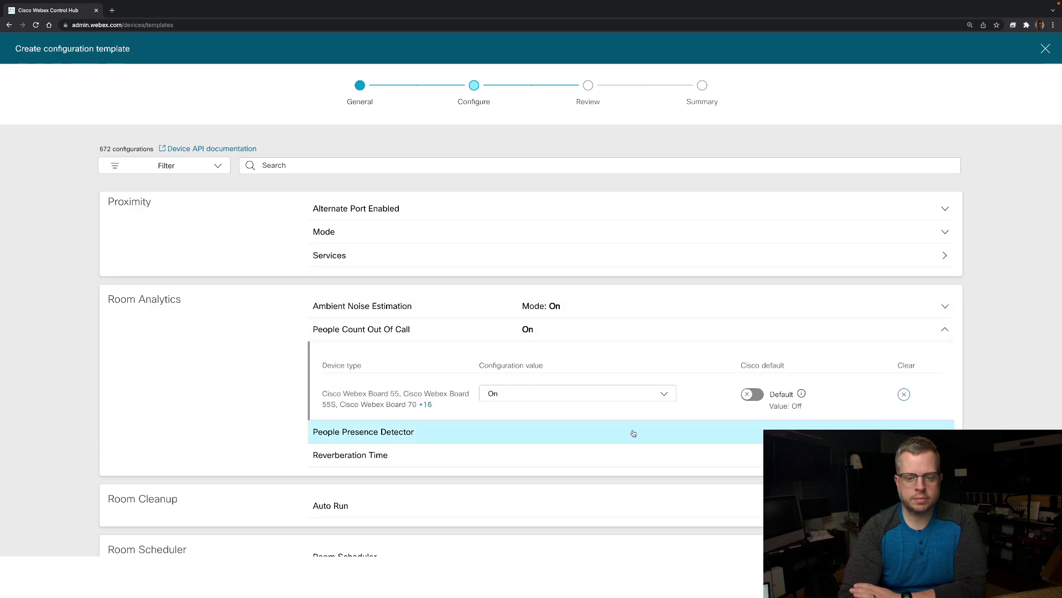
{"action": "left_click", "coordinate": [563, 431]}
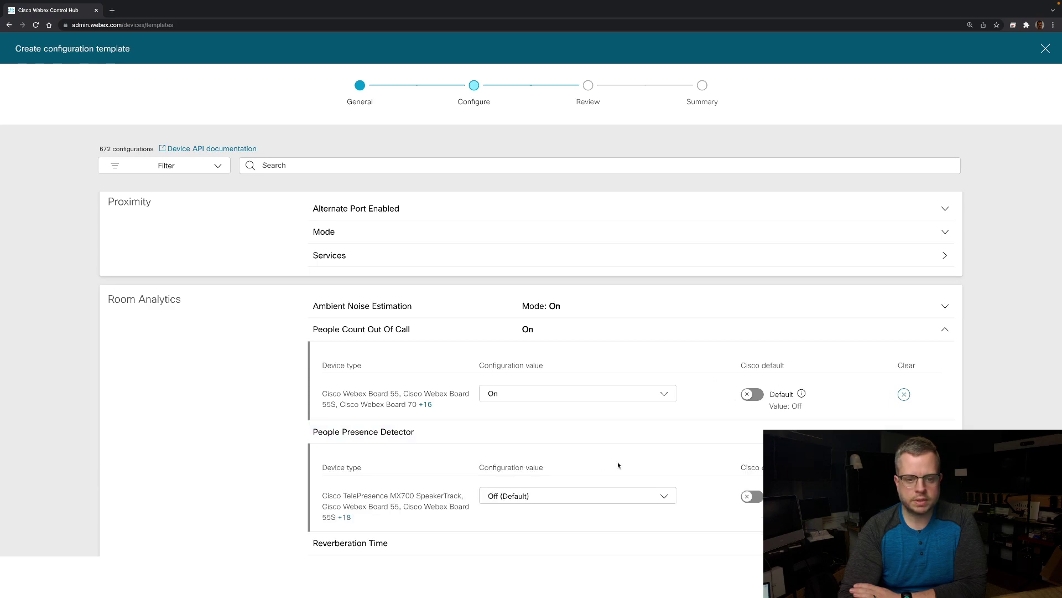
{"action": "scroll", "coordinate": [618, 463], "scroll_direction": "down", "scroll_amount": 1}
{"action": "left_click", "coordinate": [660, 443]}
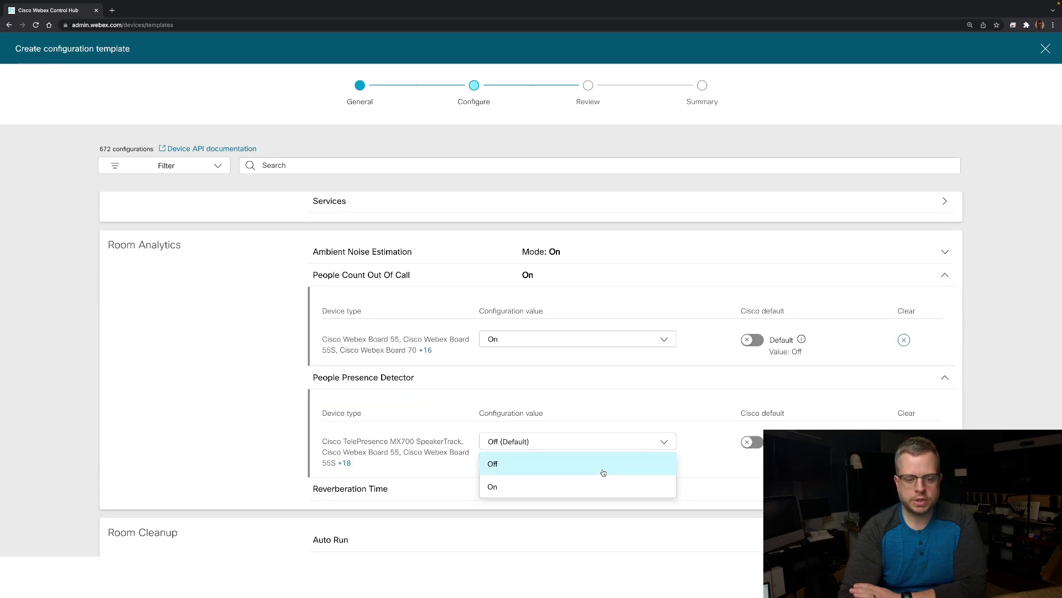
{"action": "left_click", "coordinate": [589, 486]}
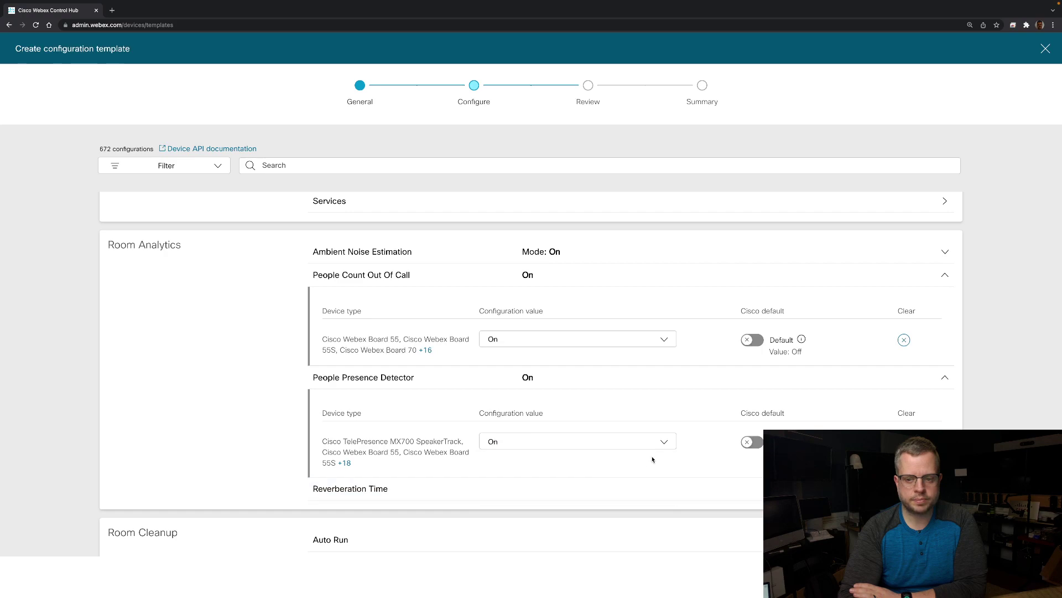
- Collapse the People Count and Presence rows and review the three configurations
{"action": "scroll", "coordinate": [623, 390], "scroll_direction": "up", "scroll_amount": 3}
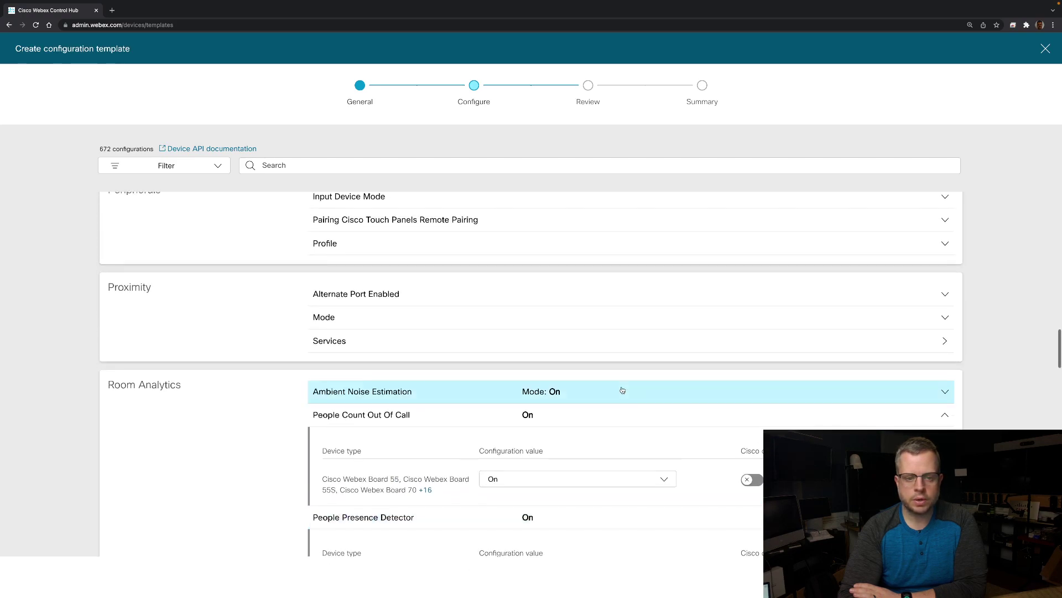
{"action": "left_click", "coordinate": [942, 418]}
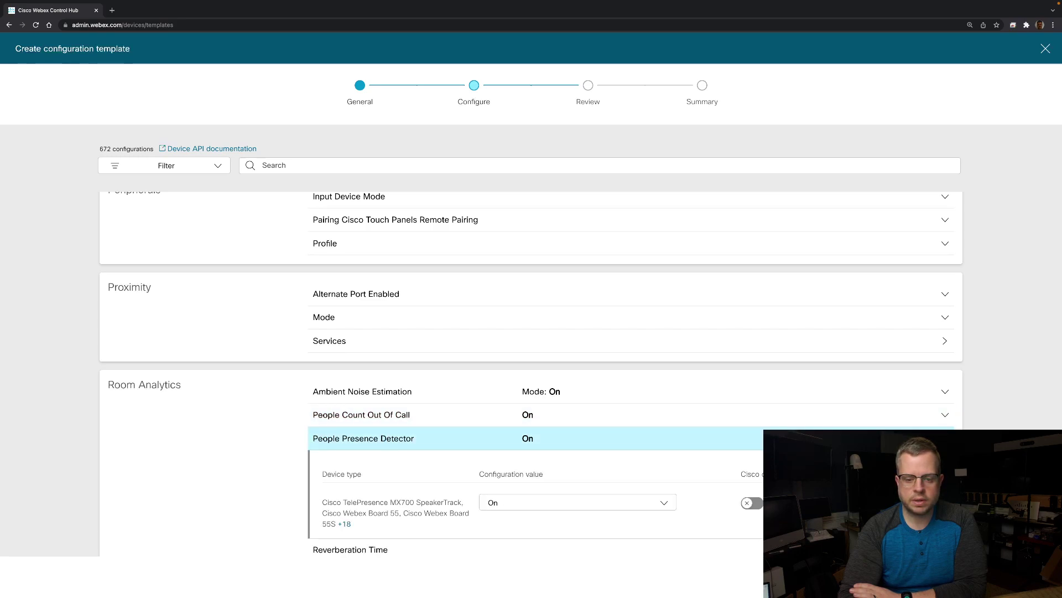
{"action": "left_click", "coordinate": [943, 438]}
{"action": "scroll", "coordinate": [750, 460], "scroll_direction": "down", "scroll_amount": 2}
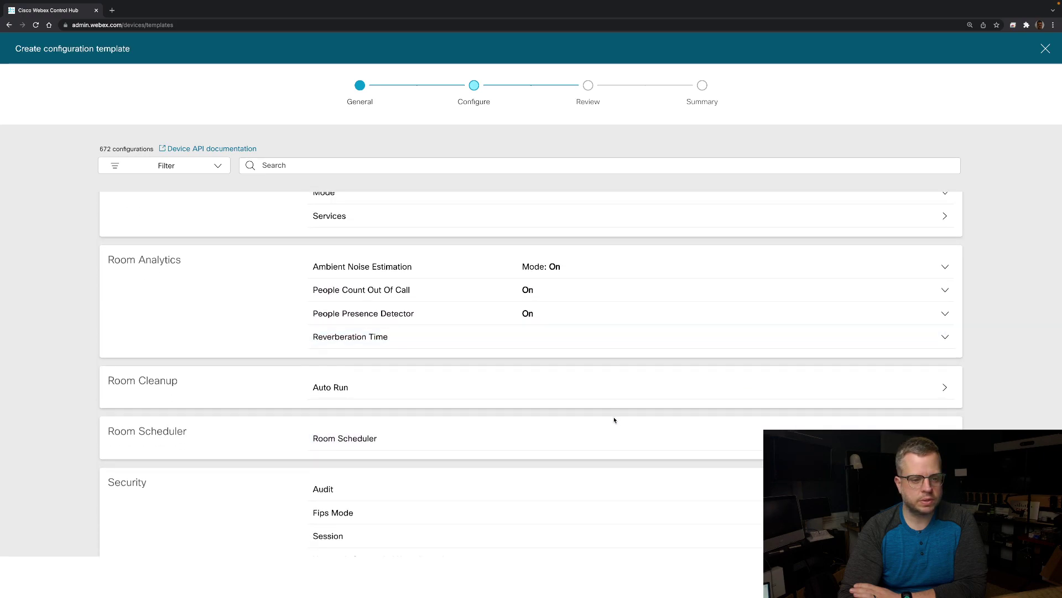
{"action": "scroll", "coordinate": [615, 421], "scroll_direction": "down", "scroll_amount": 2}
{"action": "scroll", "coordinate": [615, 420], "scroll_direction": "up", "scroll_amount": 9}
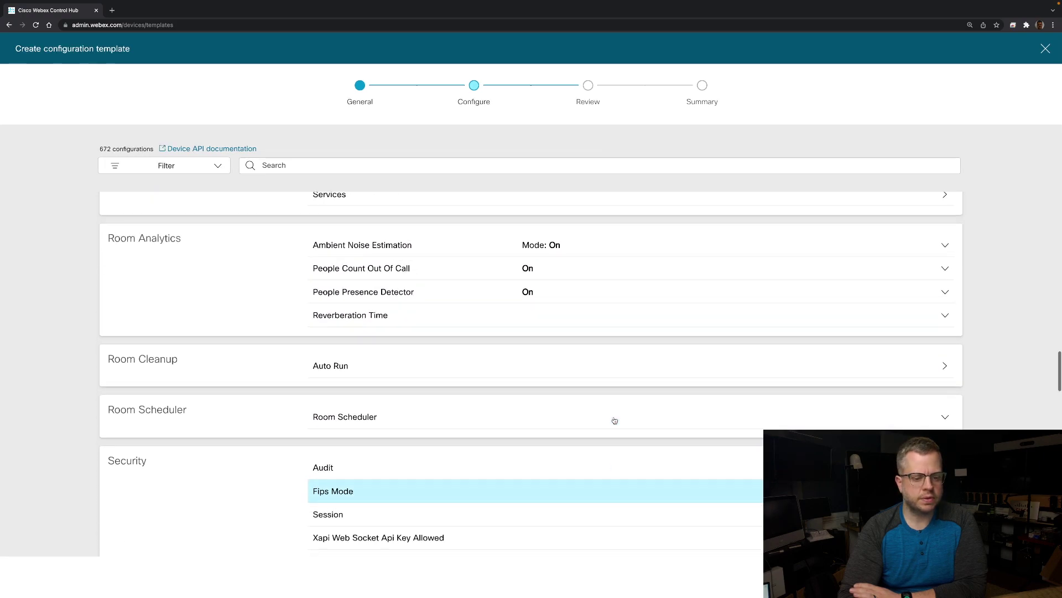
{"action": "scroll", "coordinate": [615, 420], "scroll_direction": "down", "scroll_amount": 2}
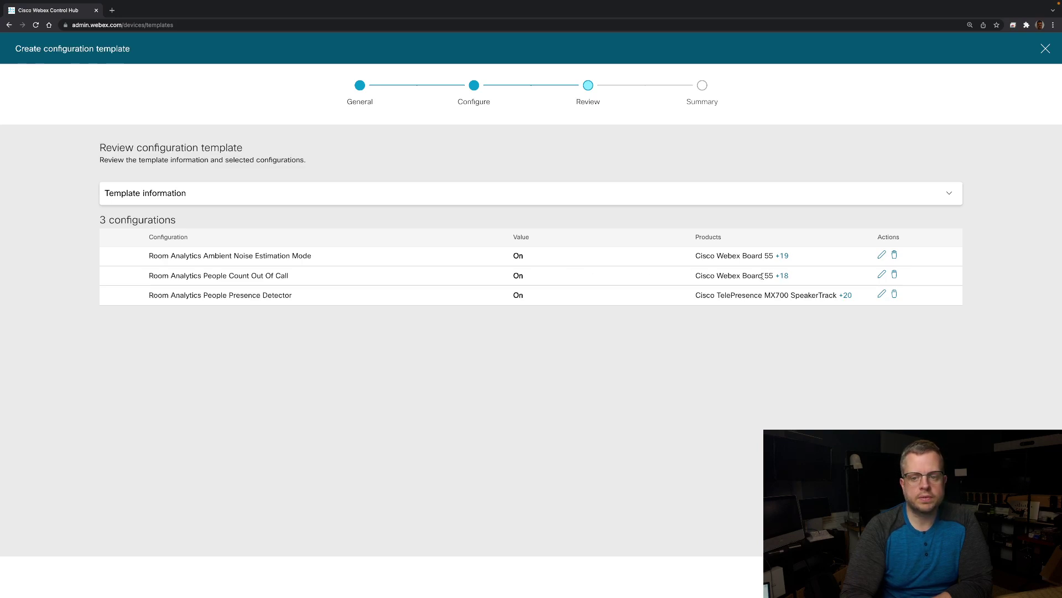
- Open the People Count Out Of Call product support list and browse the models
{"action": "left_click", "coordinate": [785, 277]}
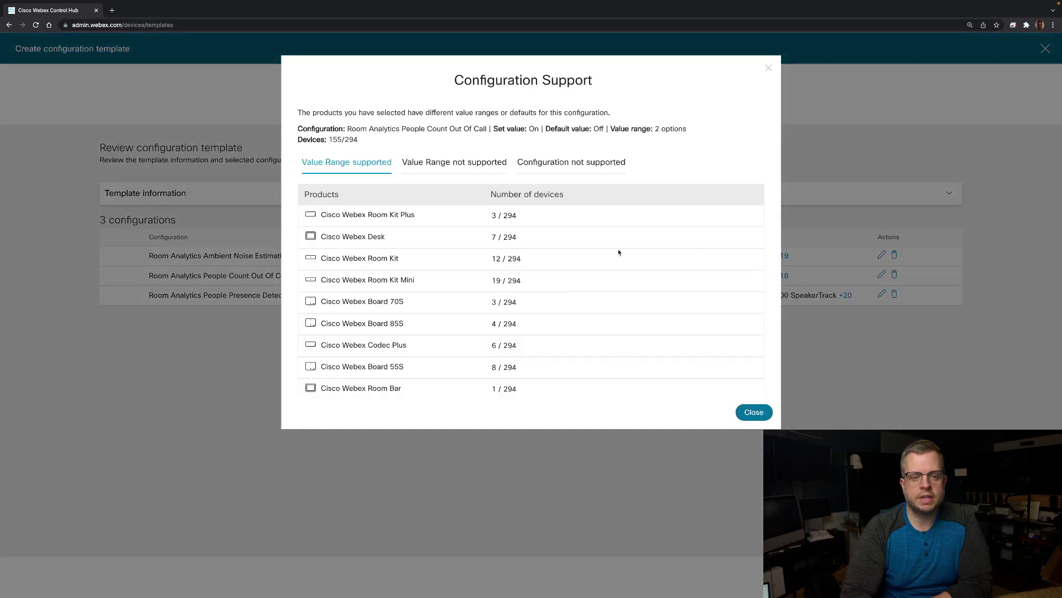
{"action": "scroll", "coordinate": [581, 287], "scroll_direction": "down", "scroll_amount": 1}
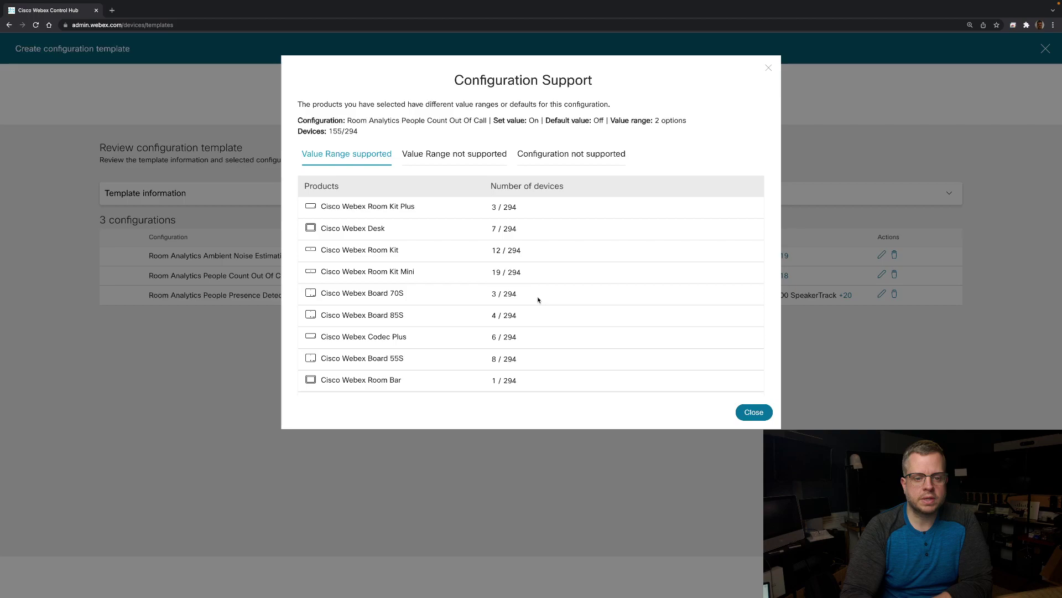
{"action": "scroll", "coordinate": [538, 299], "scroll_direction": "down", "scroll_amount": 4}
{"action": "scroll", "coordinate": [538, 299], "scroll_direction": "down", "scroll_amount": 2}
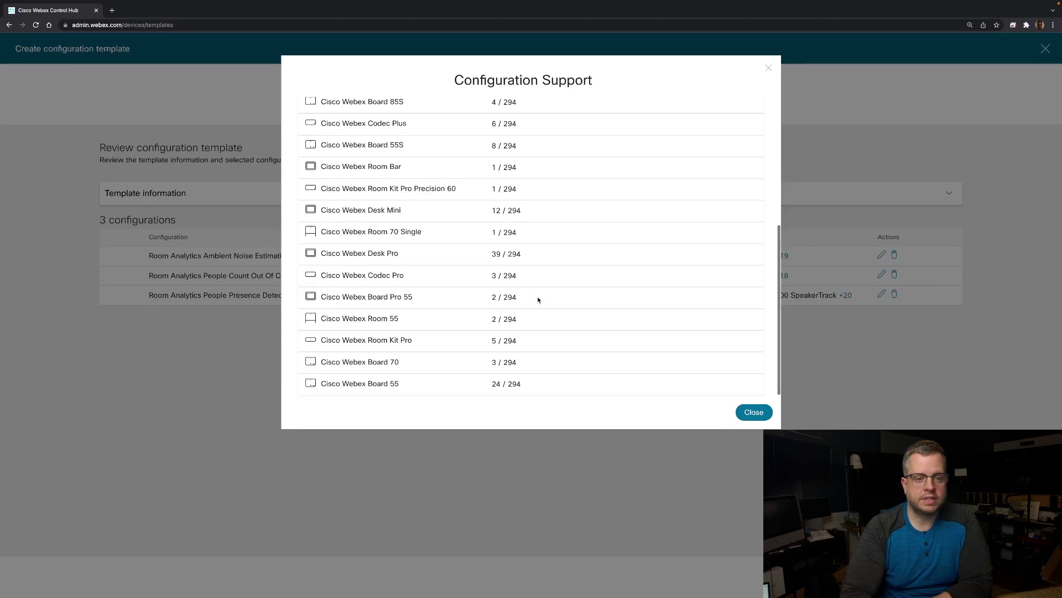
{"action": "scroll", "coordinate": [469, 228], "scroll_direction": "up", "scroll_amount": 6}
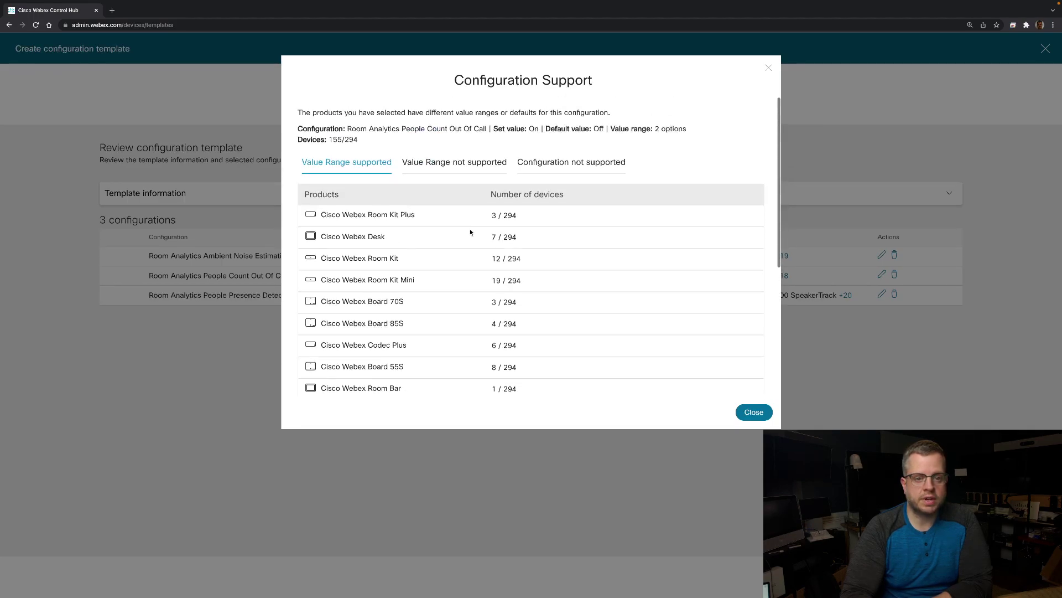
- Compare the value-range-unsupported and configuration-unsupported lists, ending on supported products
{"action": "left_click", "coordinate": [476, 165]}
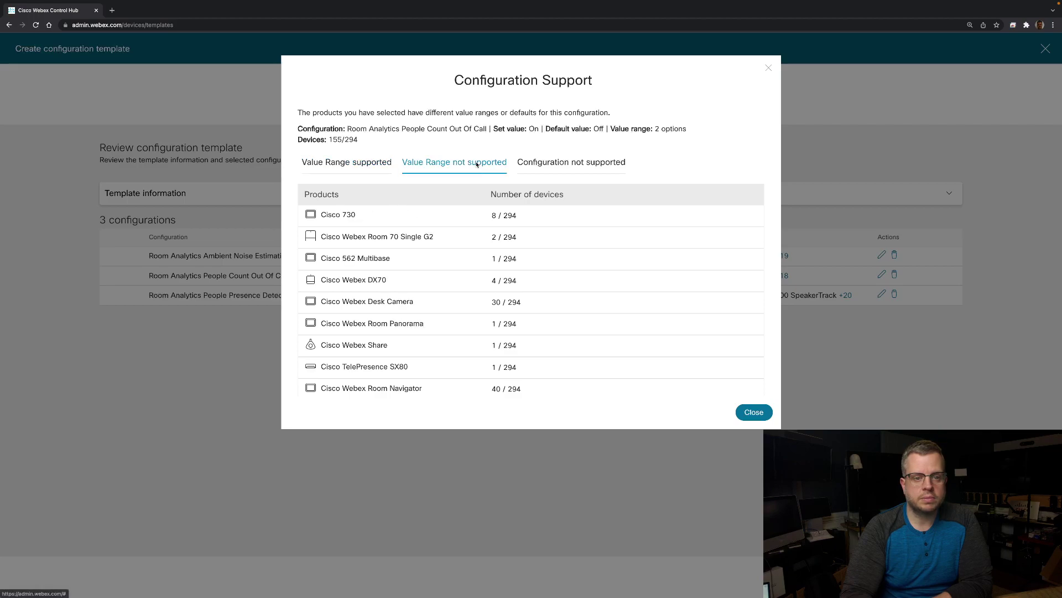
{"action": "left_click", "coordinate": [554, 169]}
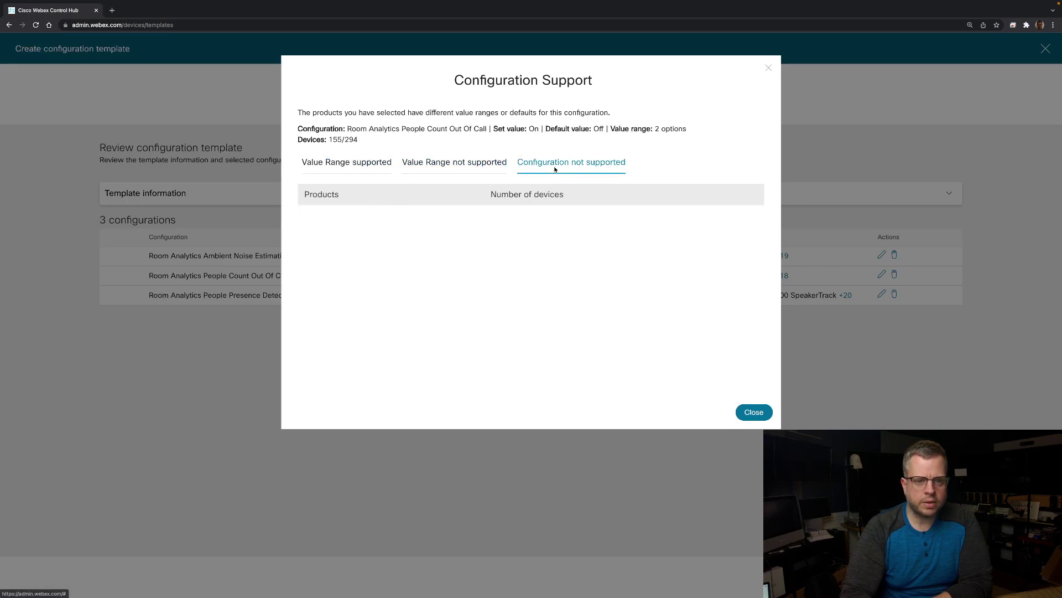
{"action": "left_click", "coordinate": [474, 163]}
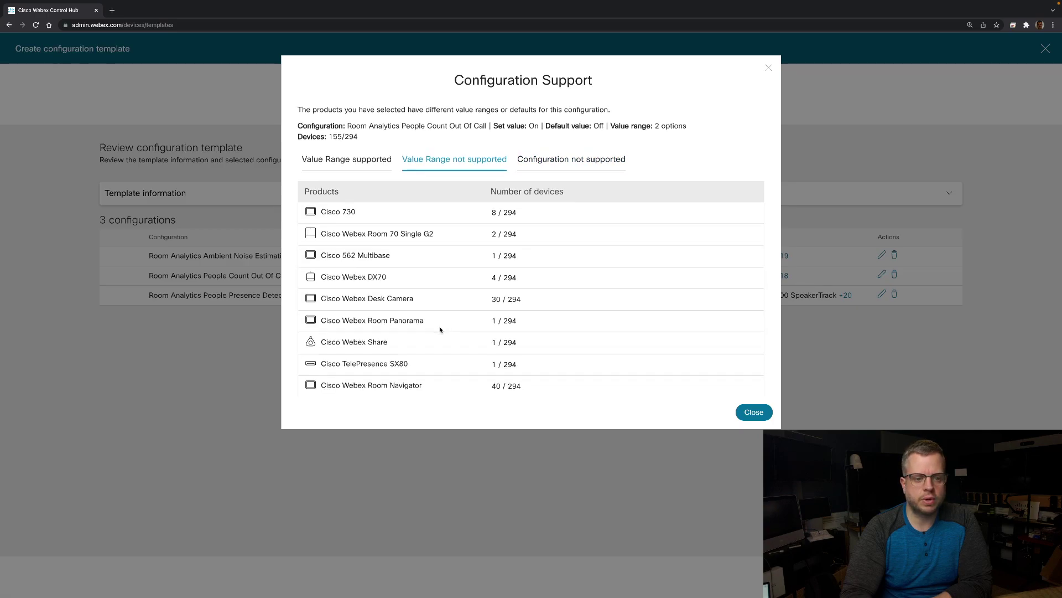
{"action": "scroll", "coordinate": [440, 329], "scroll_direction": "down", "scroll_amount": 2}
{"action": "scroll", "coordinate": [440, 330], "scroll_direction": "up", "scroll_amount": 3}
{"action": "scroll", "coordinate": [439, 330], "scroll_direction": "down", "scroll_amount": 2}
{"action": "scroll", "coordinate": [417, 266], "scroll_direction": "up", "scroll_amount": 3}
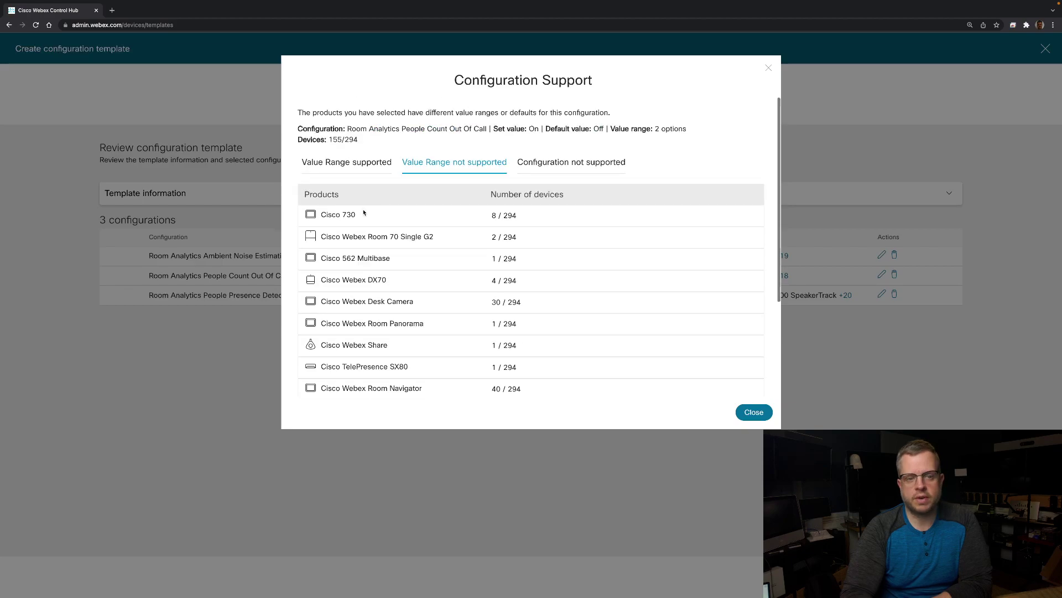
{"action": "left_click", "coordinate": [355, 162]}
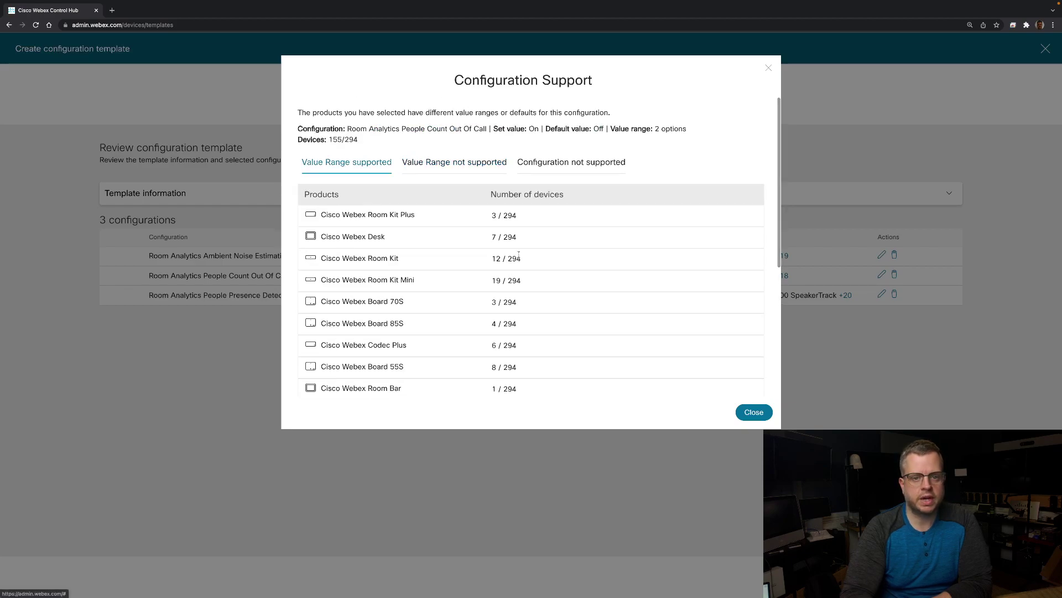
- Close the Configuration Support dialog
{"action": "left_click", "coordinate": [752, 412]}
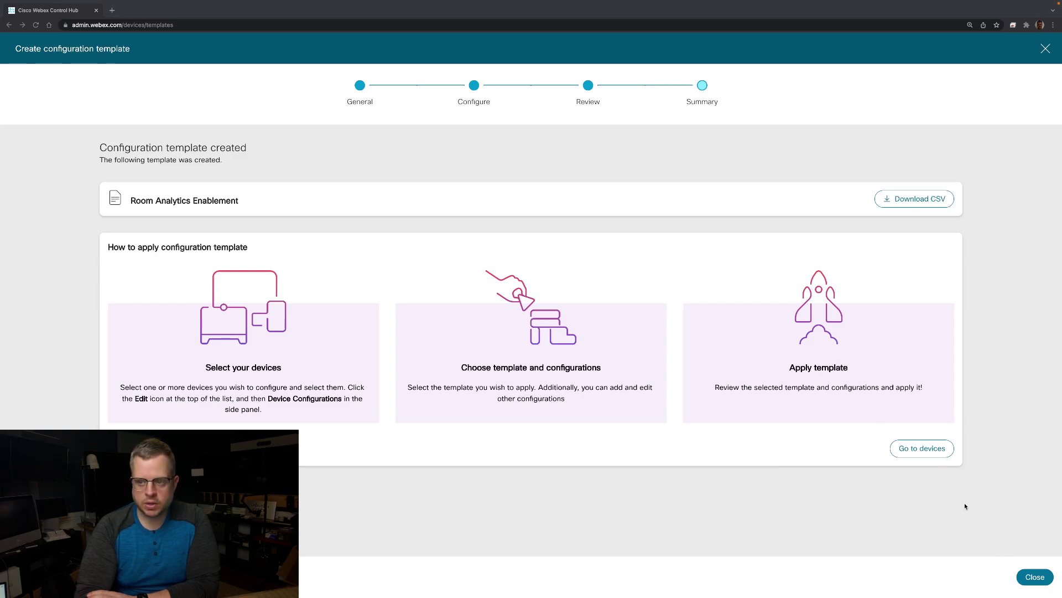
- Go to the Devices list, select all 294 devices, and open the bulk Edit panel
{"action": "left_click", "coordinate": [920, 451]}
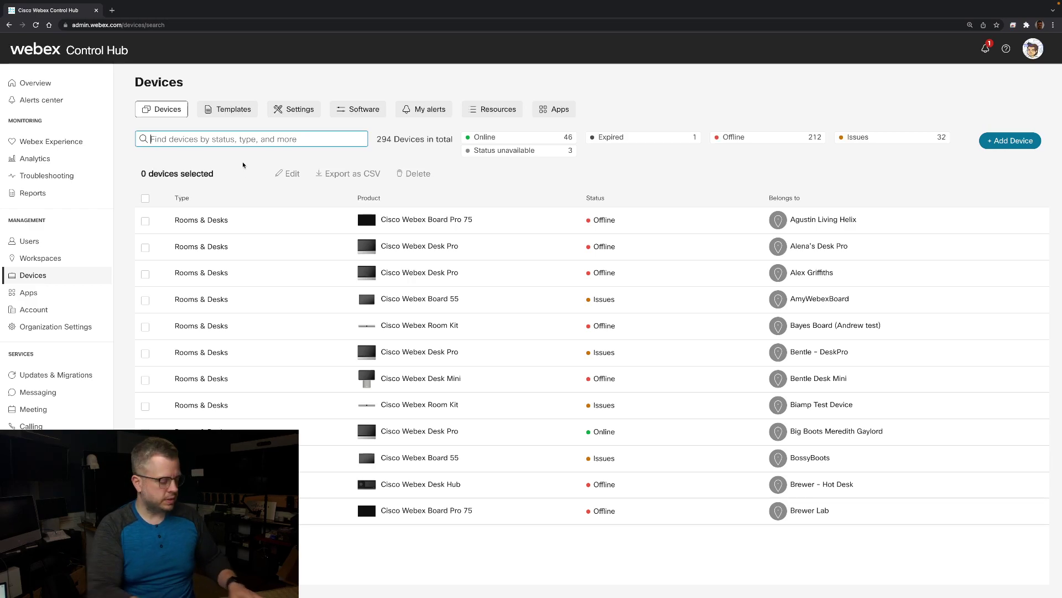
{"action": "left_click", "coordinate": [145, 200]}
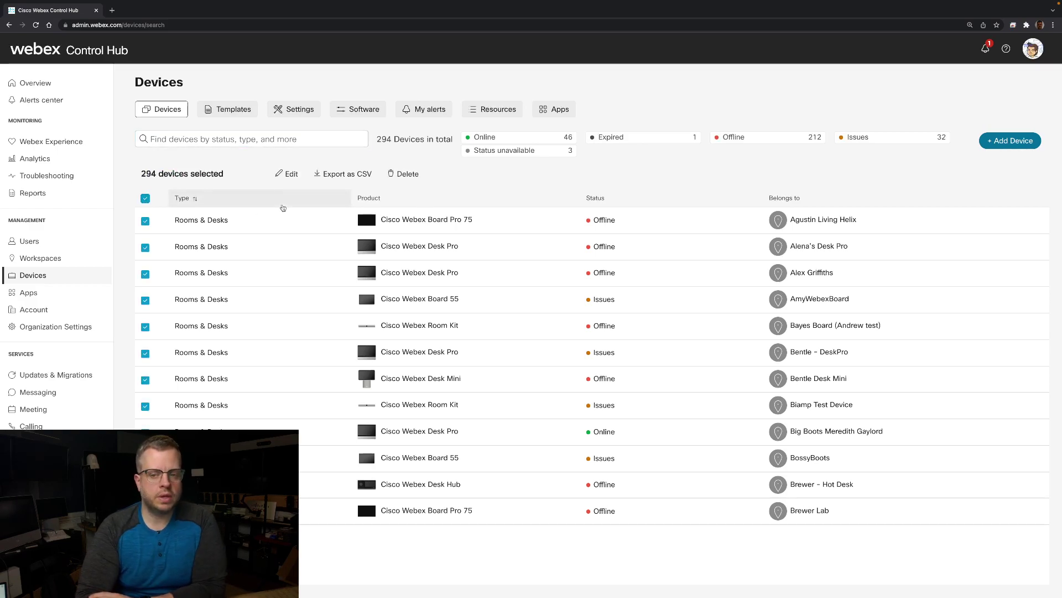
{"action": "left_click", "coordinate": [290, 174]}
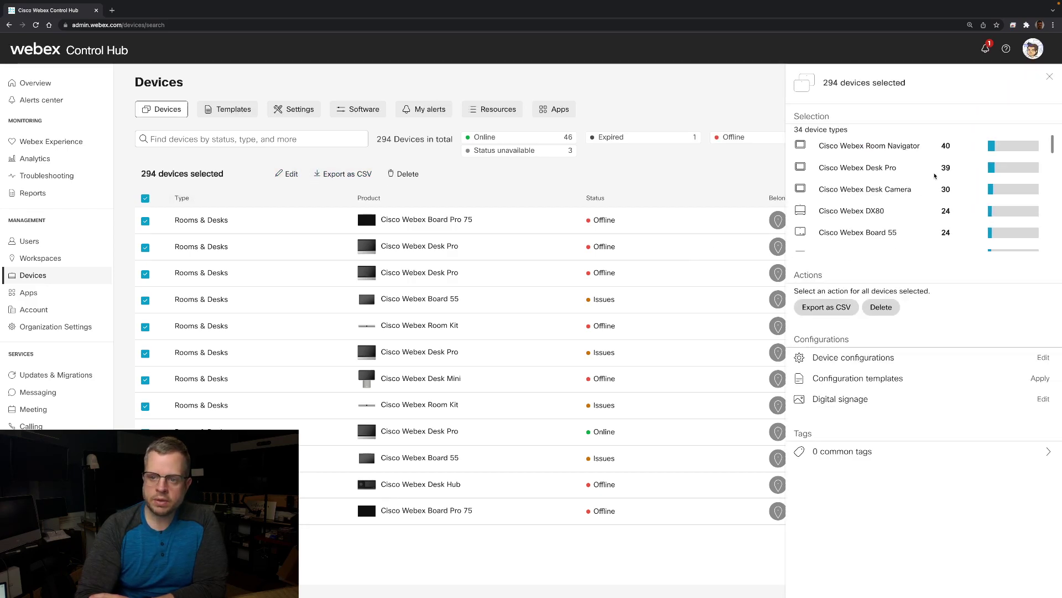
{"action": "scroll", "coordinate": [941, 189], "scroll_direction": "down", "scroll_amount": 5}
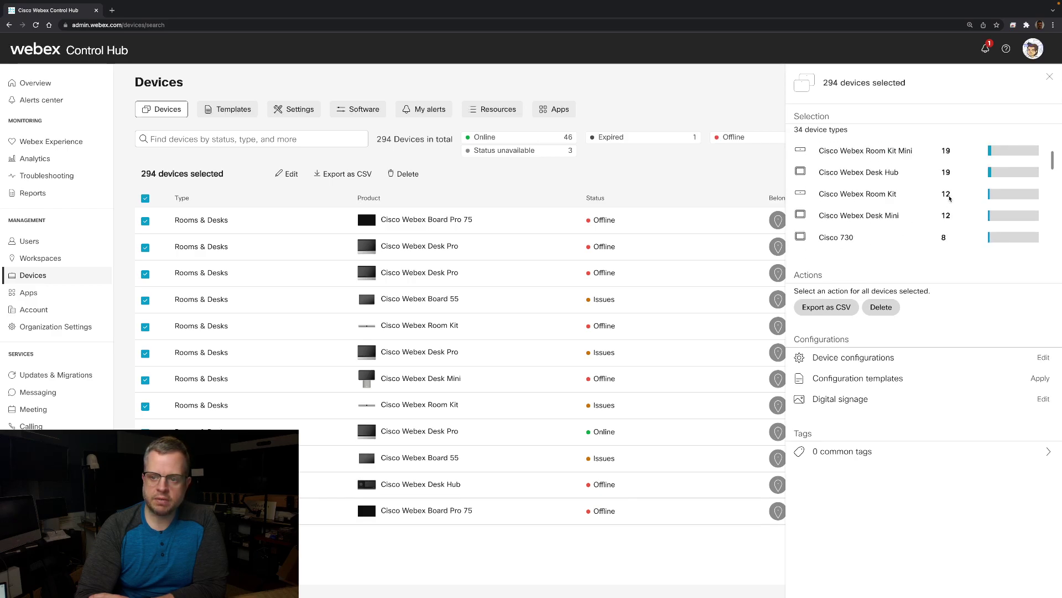
{"action": "scroll", "coordinate": [950, 198], "scroll_direction": "up", "scroll_amount": 5}
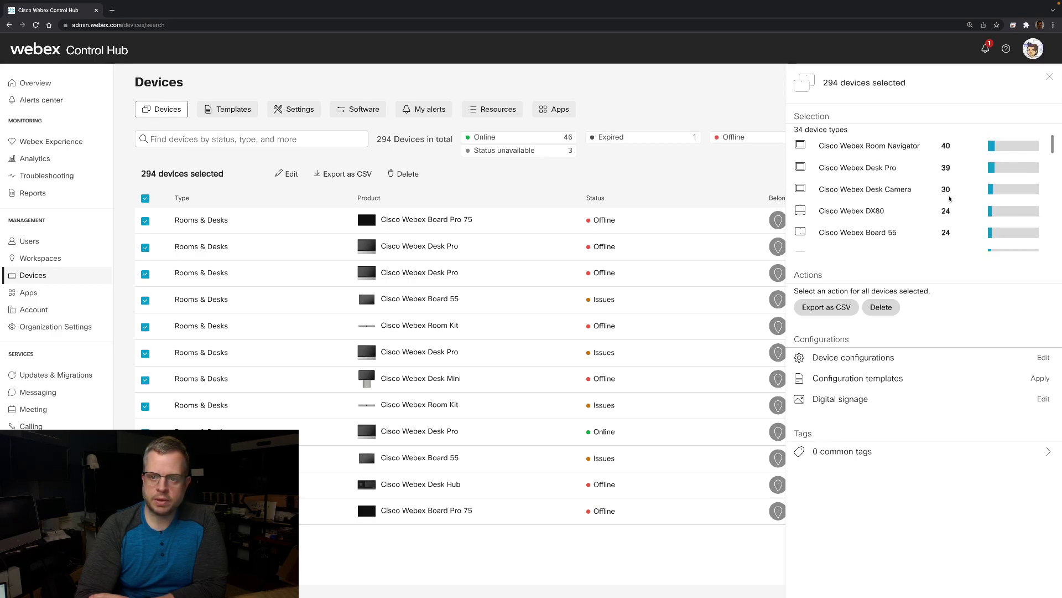
- Pick Room Analytics Enablement under Configuration templates, review it, and apply to 294 devices
{"action": "left_click", "coordinate": [876, 380]}
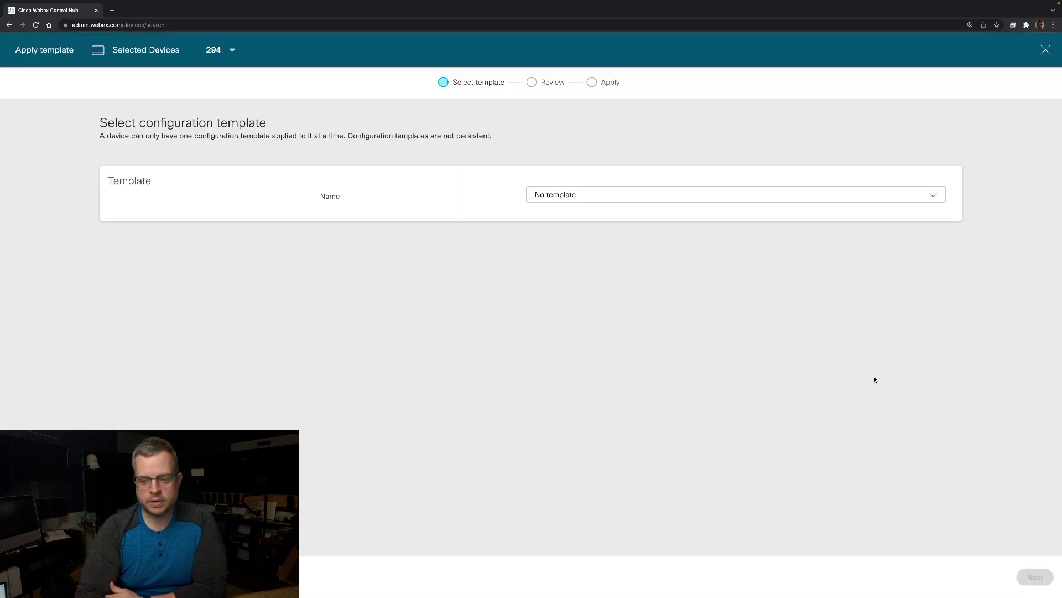
{"action": "left_click", "coordinate": [729, 195]}
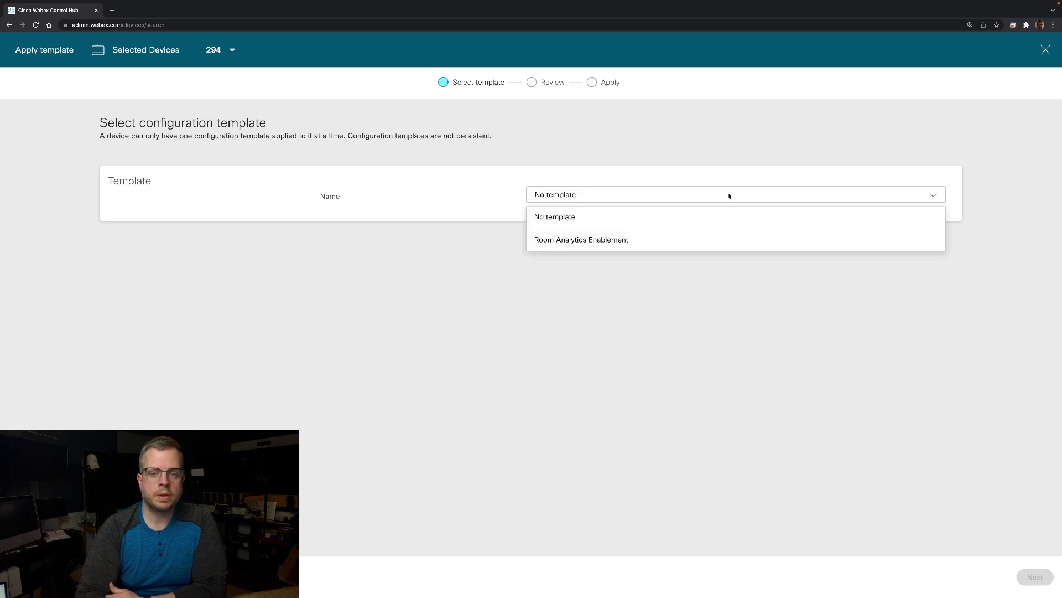
{"action": "left_click", "coordinate": [629, 241]}
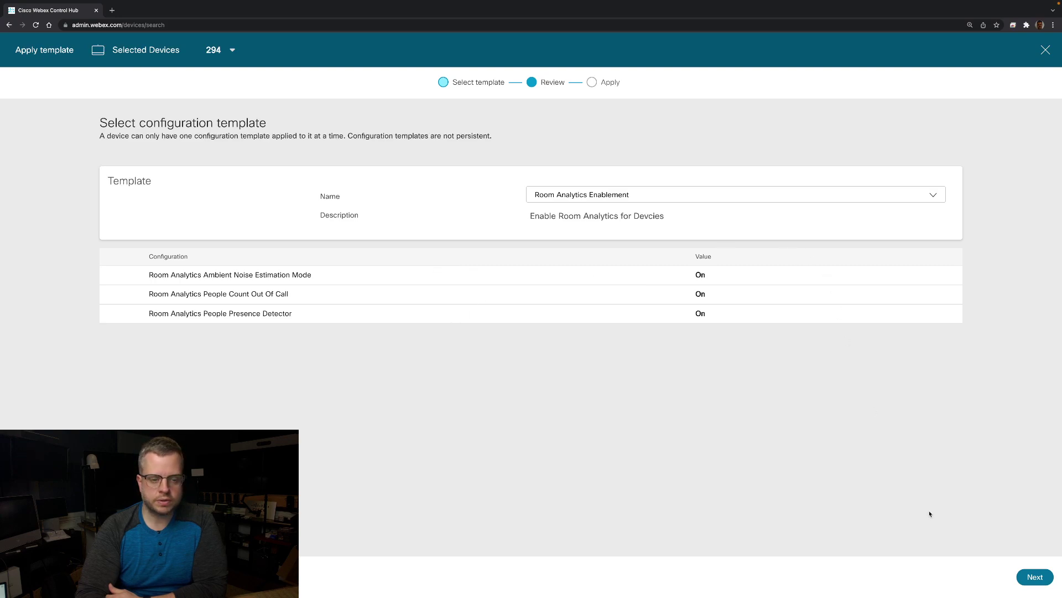
{"action": "left_click", "coordinate": [1036, 578]}
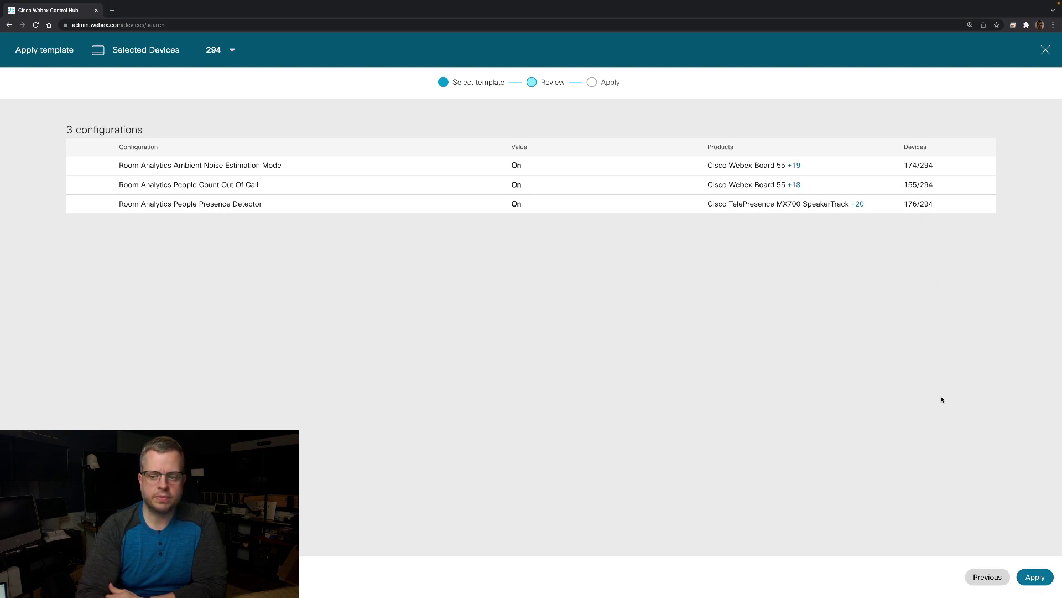
{"action": "left_click", "coordinate": [1029, 577]}
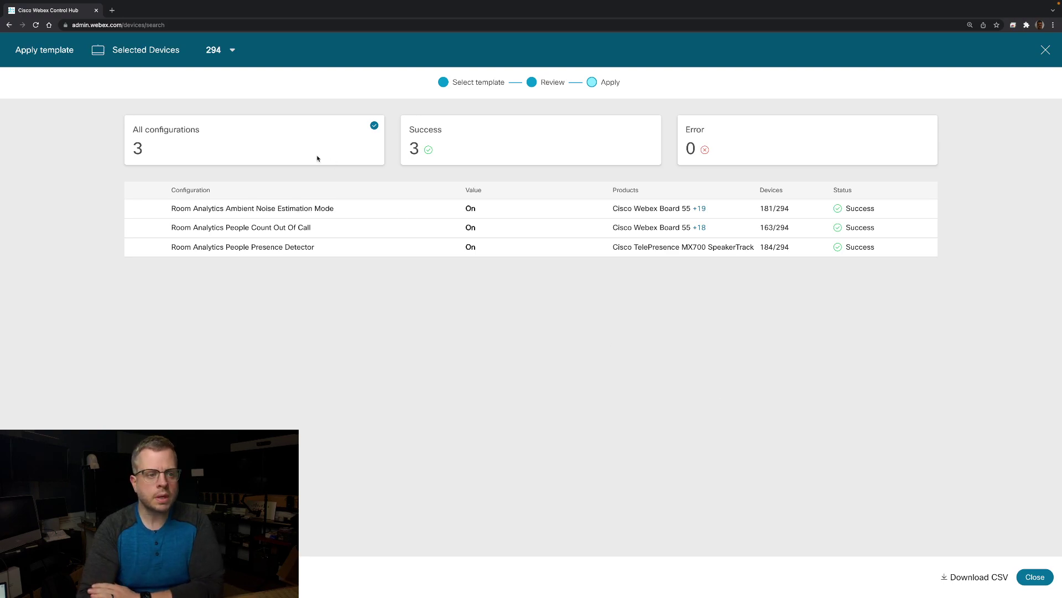
{"action": "left_click", "coordinate": [480, 144]}
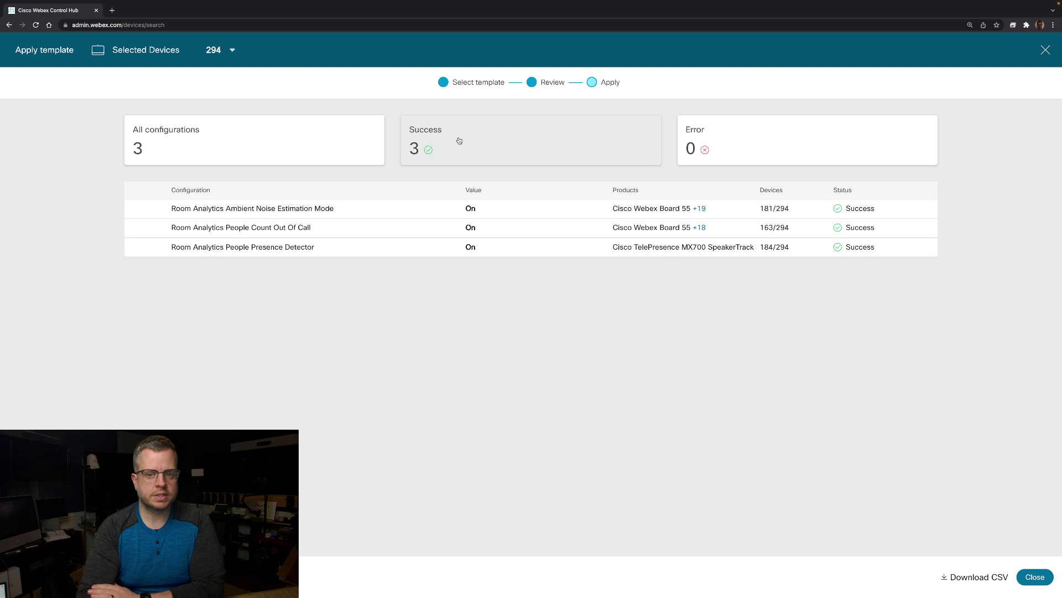
{"action": "left_click", "coordinate": [789, 150]}
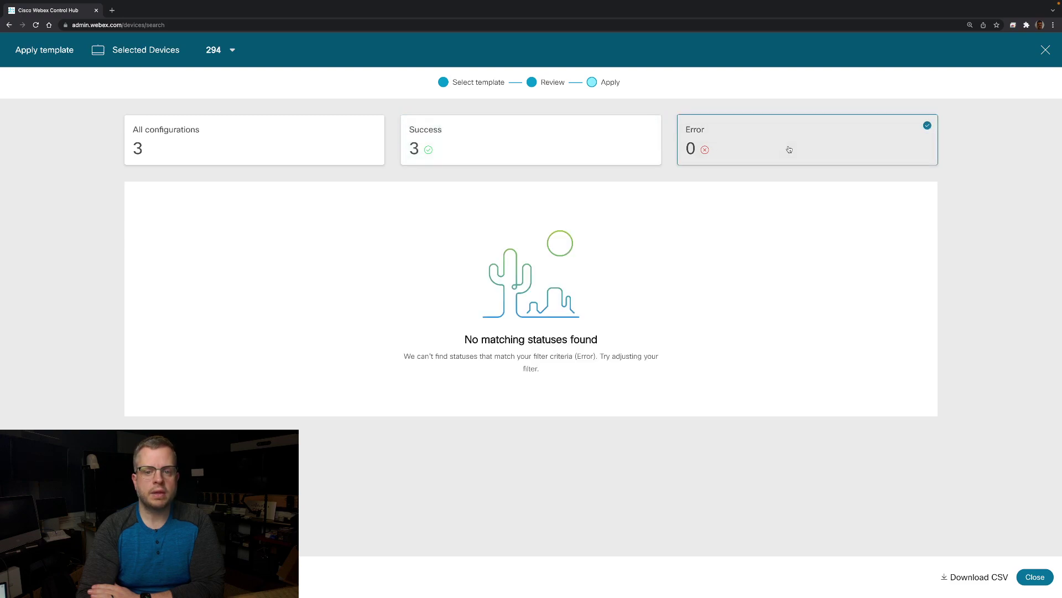
{"action": "left_click", "coordinate": [498, 142]}
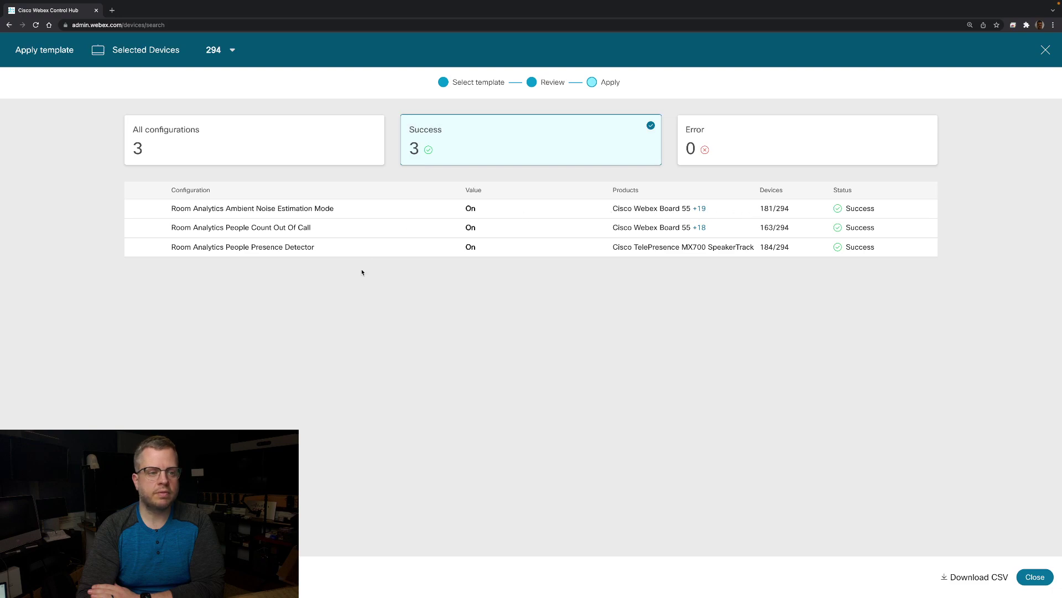
{"action": "left_click", "coordinate": [291, 139]}
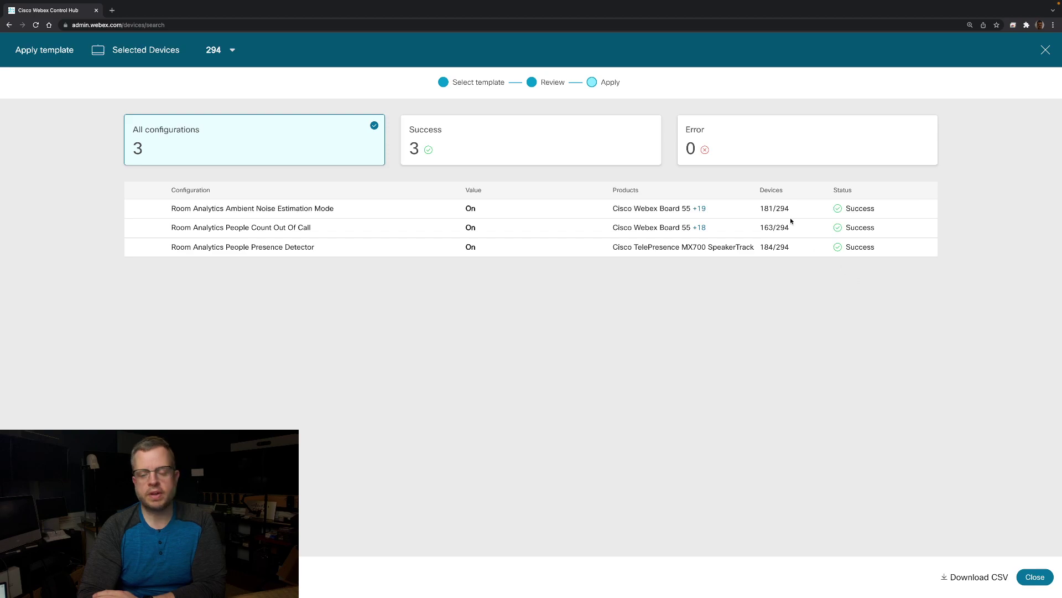
- Dismiss the results and side panel, then open the first Cisco Webex Board Pro 75
{"action": "left_click", "coordinate": [1040, 578]}
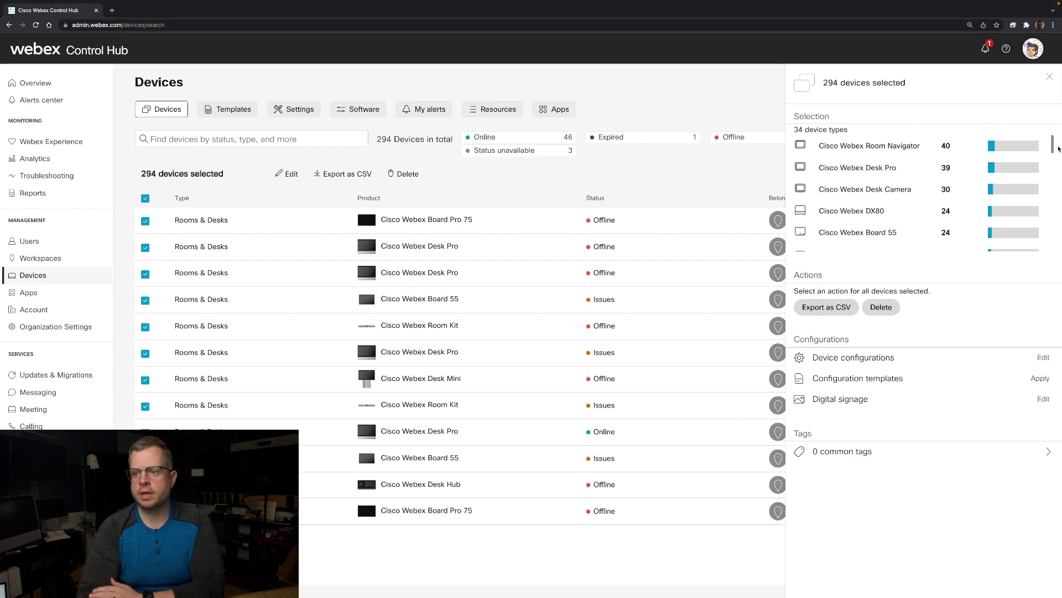
{"action": "left_click", "coordinate": [1051, 77]}
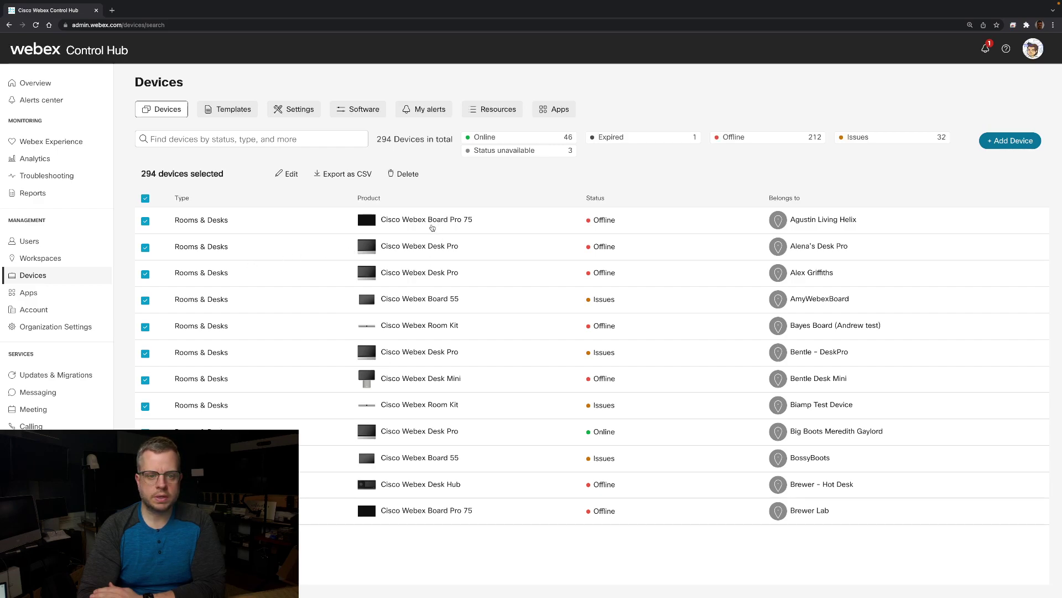
{"action": "left_click", "coordinate": [431, 222]}
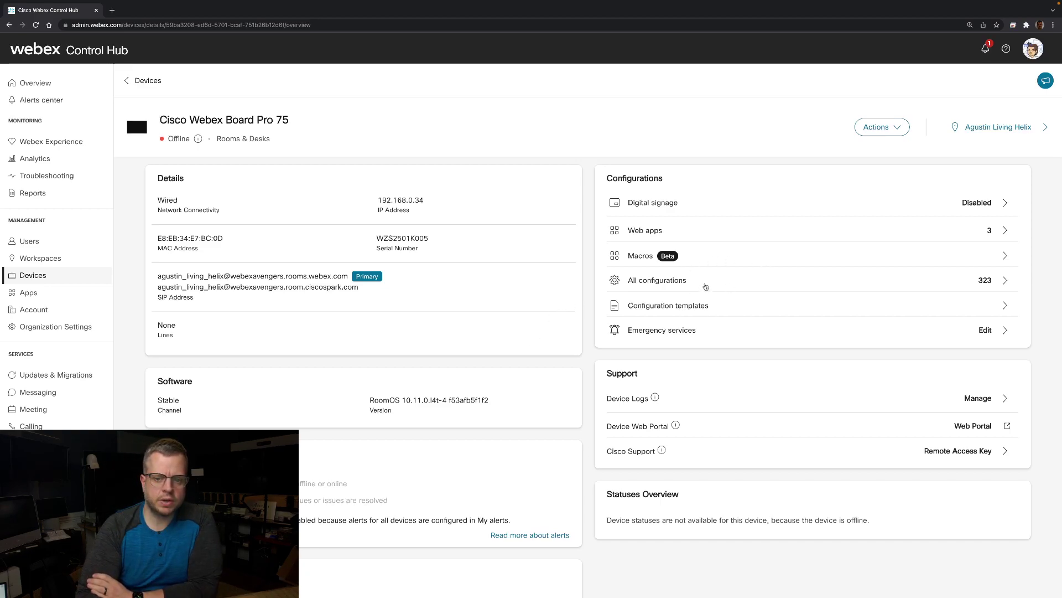
{"action": "left_click", "coordinate": [677, 287]}
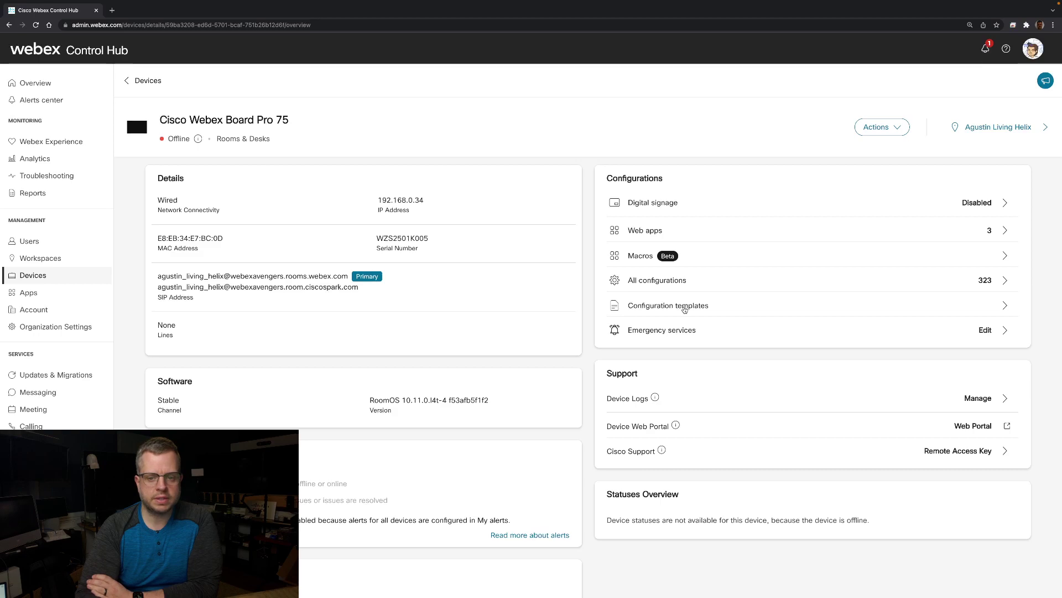
- Apply the Room Analytics Enablement configuration template to the offline Board Pro 75, confirming 3 successes and 0 errors
{"action": "left_click", "coordinate": [685, 310]}
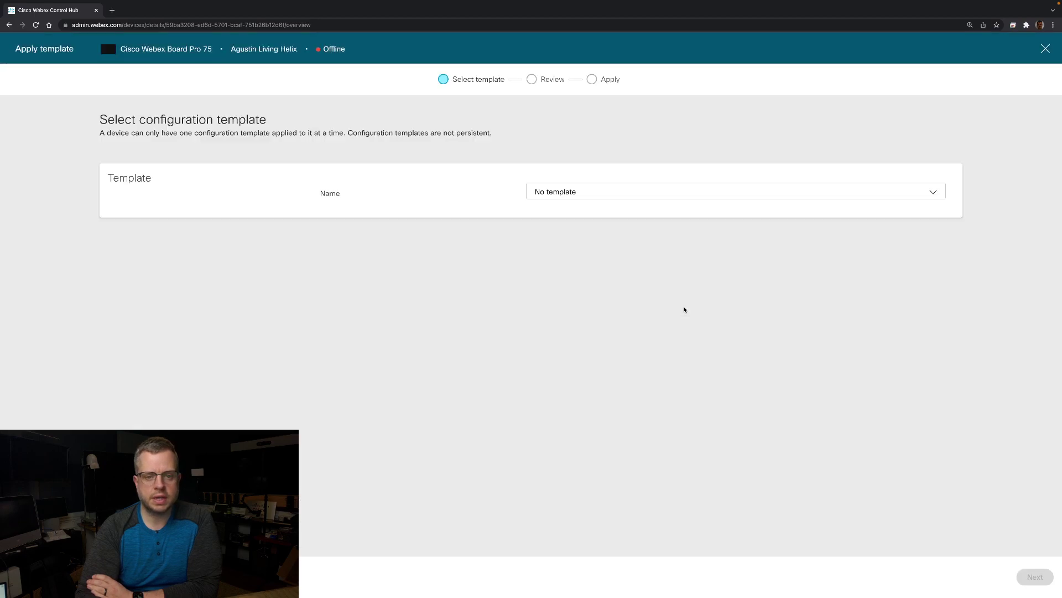
{"action": "left_click", "coordinate": [590, 190]}
{"action": "left_click", "coordinate": [577, 237]}
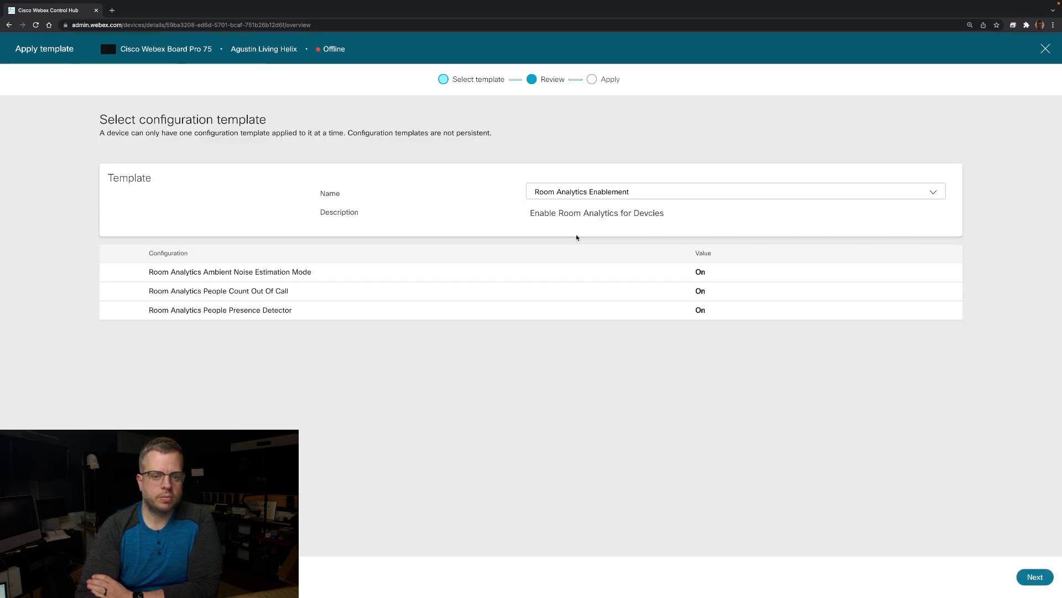
{"action": "left_click", "coordinate": [1032, 576]}
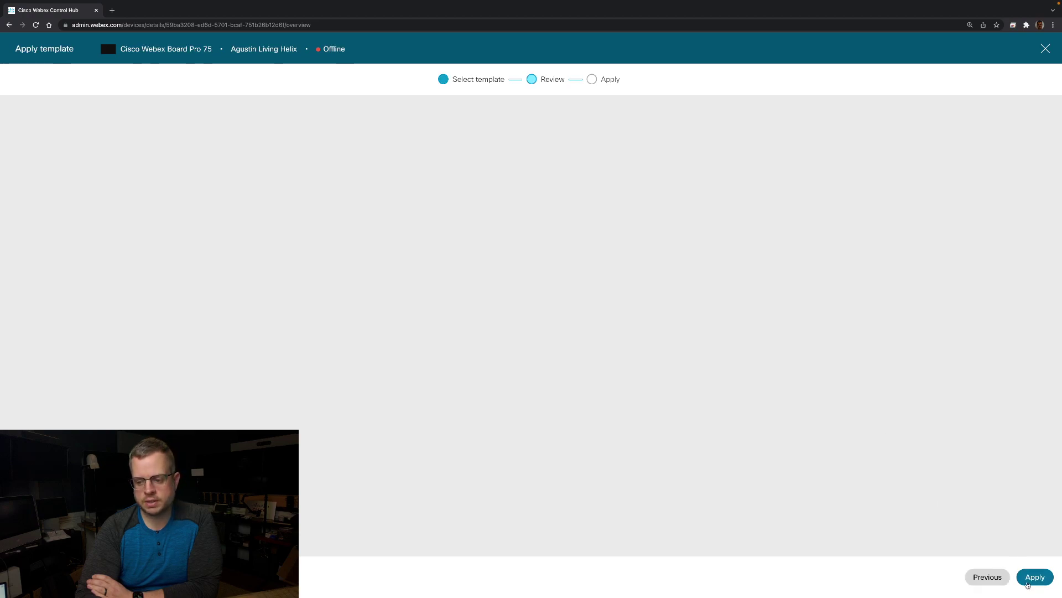
{"action": "left_click", "coordinate": [1027, 584]}
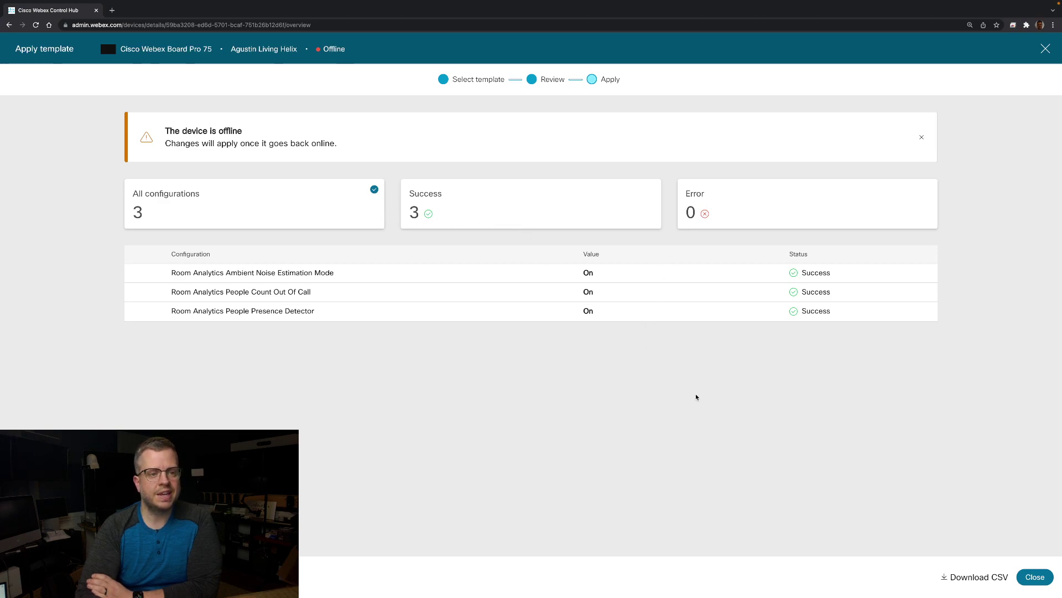
{"action": "left_click", "coordinate": [1033, 577]}
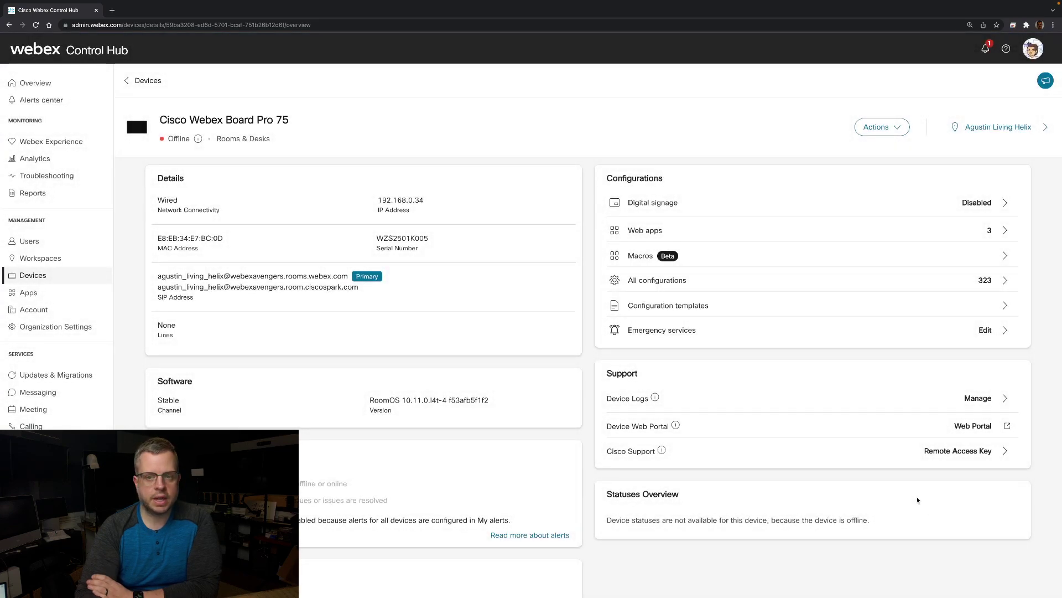